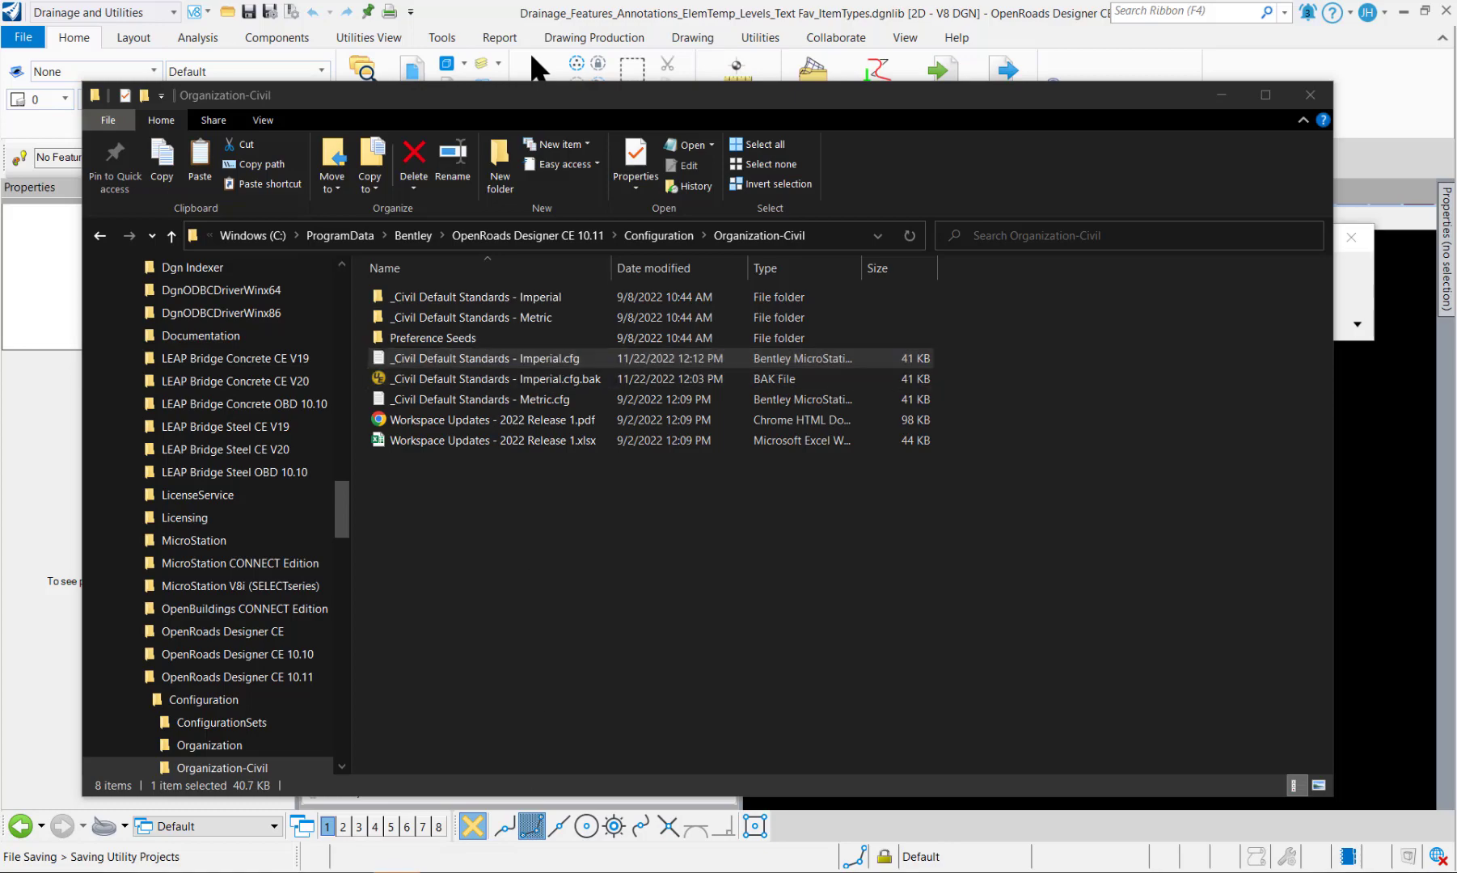
- Open _Civil Default Standards - Imperial.cfg in UltraEdit and examine the SUDA_SEED_FILE entry in the Drainage and Utilities section
key(Return)
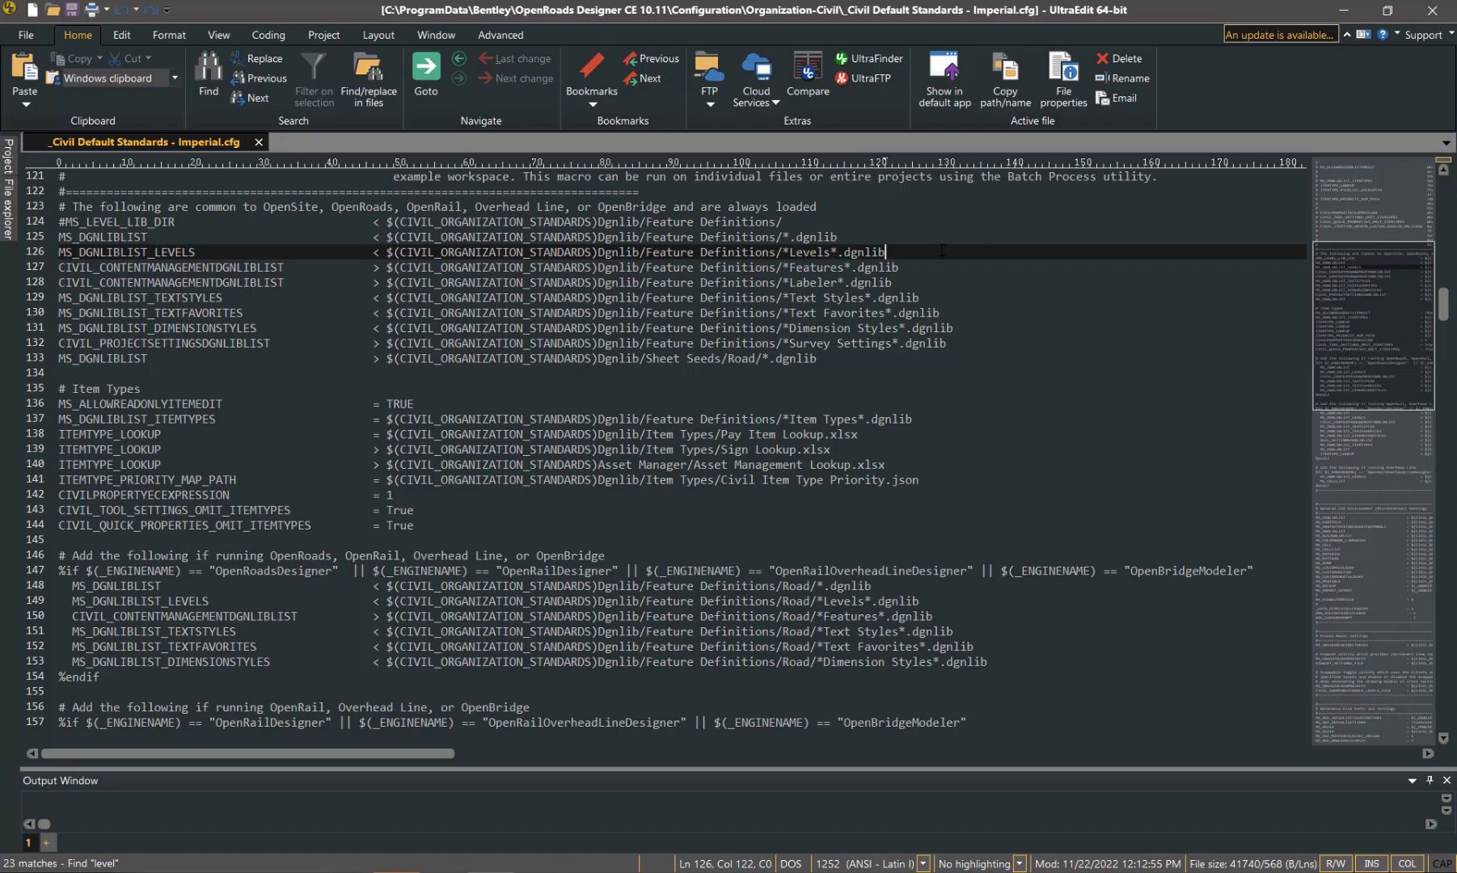
scroll(435, 574, down, 20)
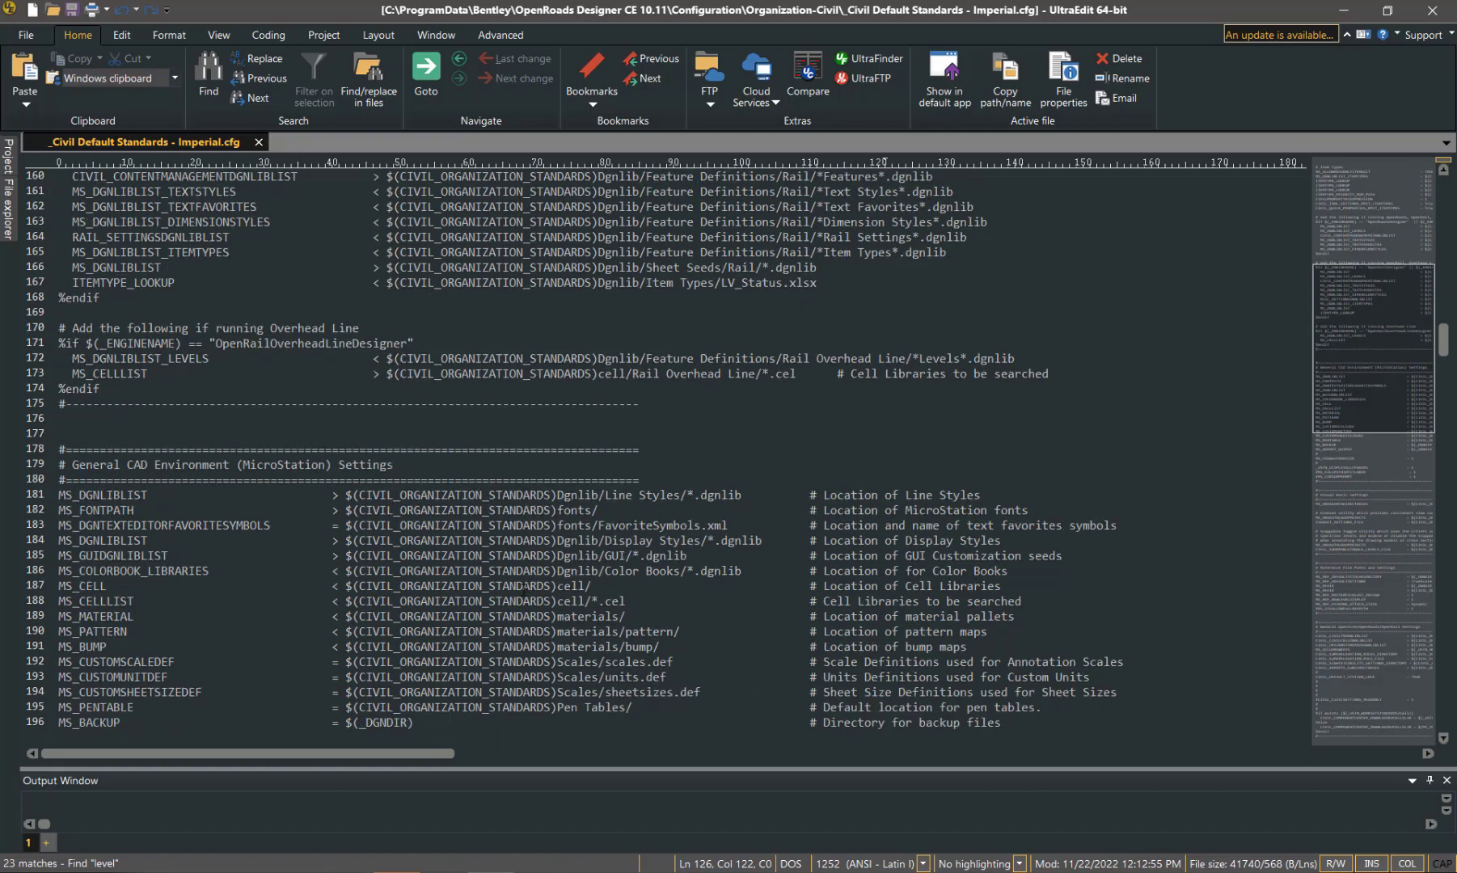
scroll(434, 574, down, 20)
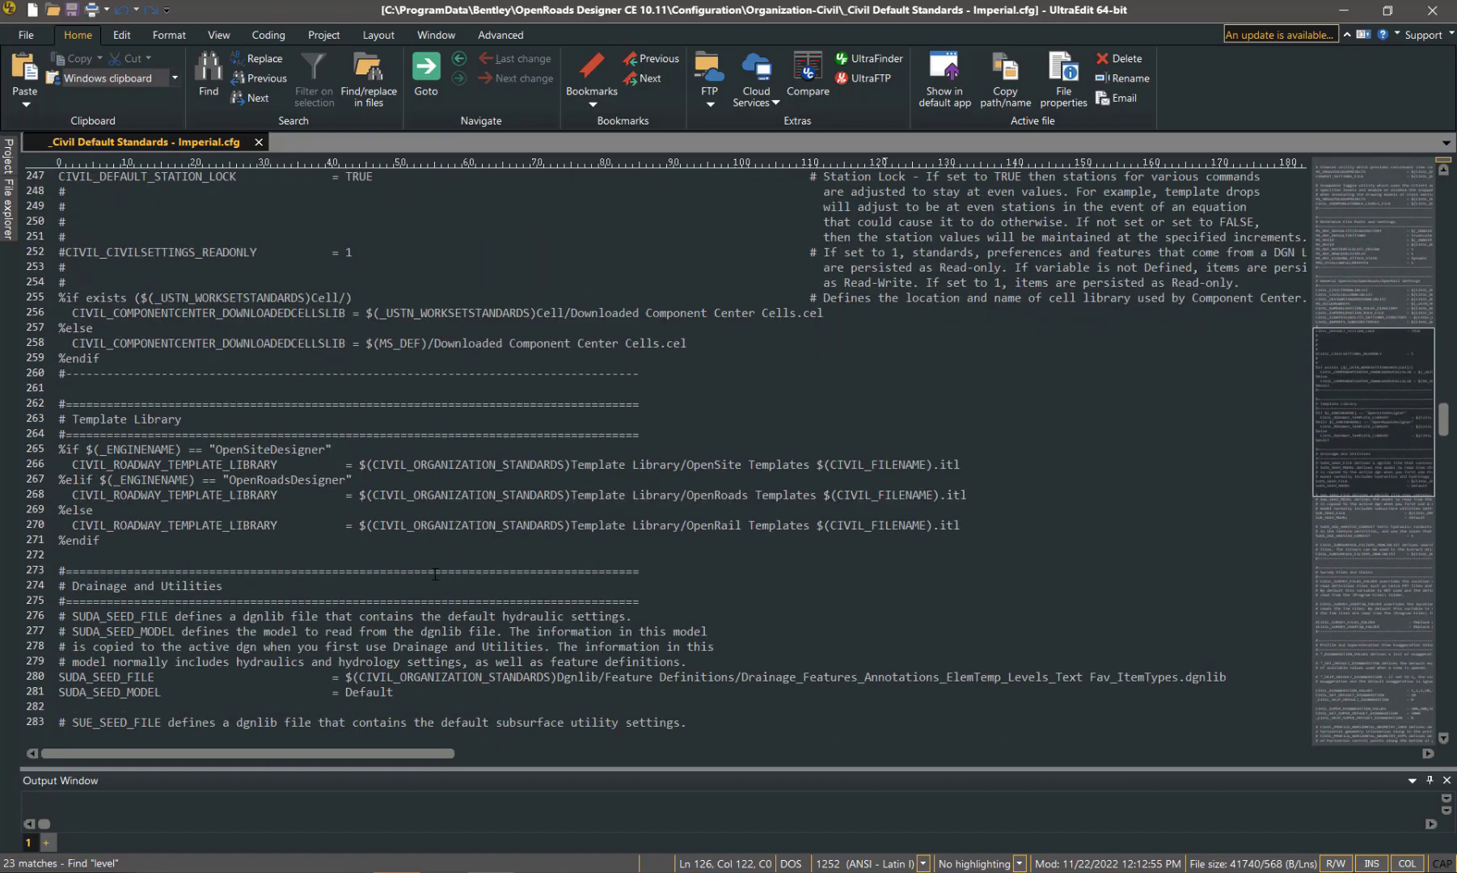
scroll(368, 529, up, 2)
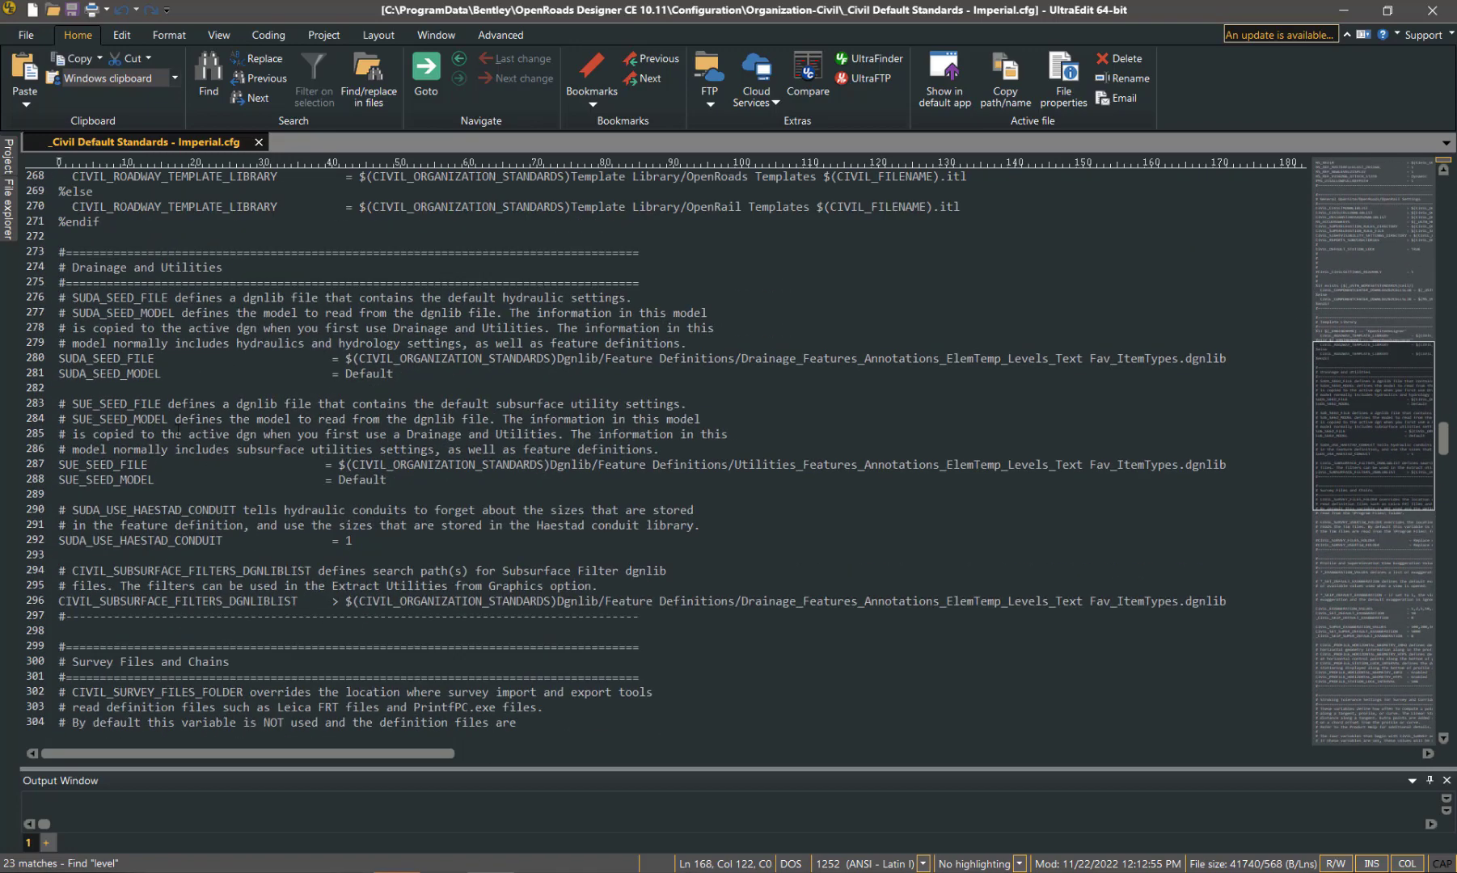
click(1078, 360)
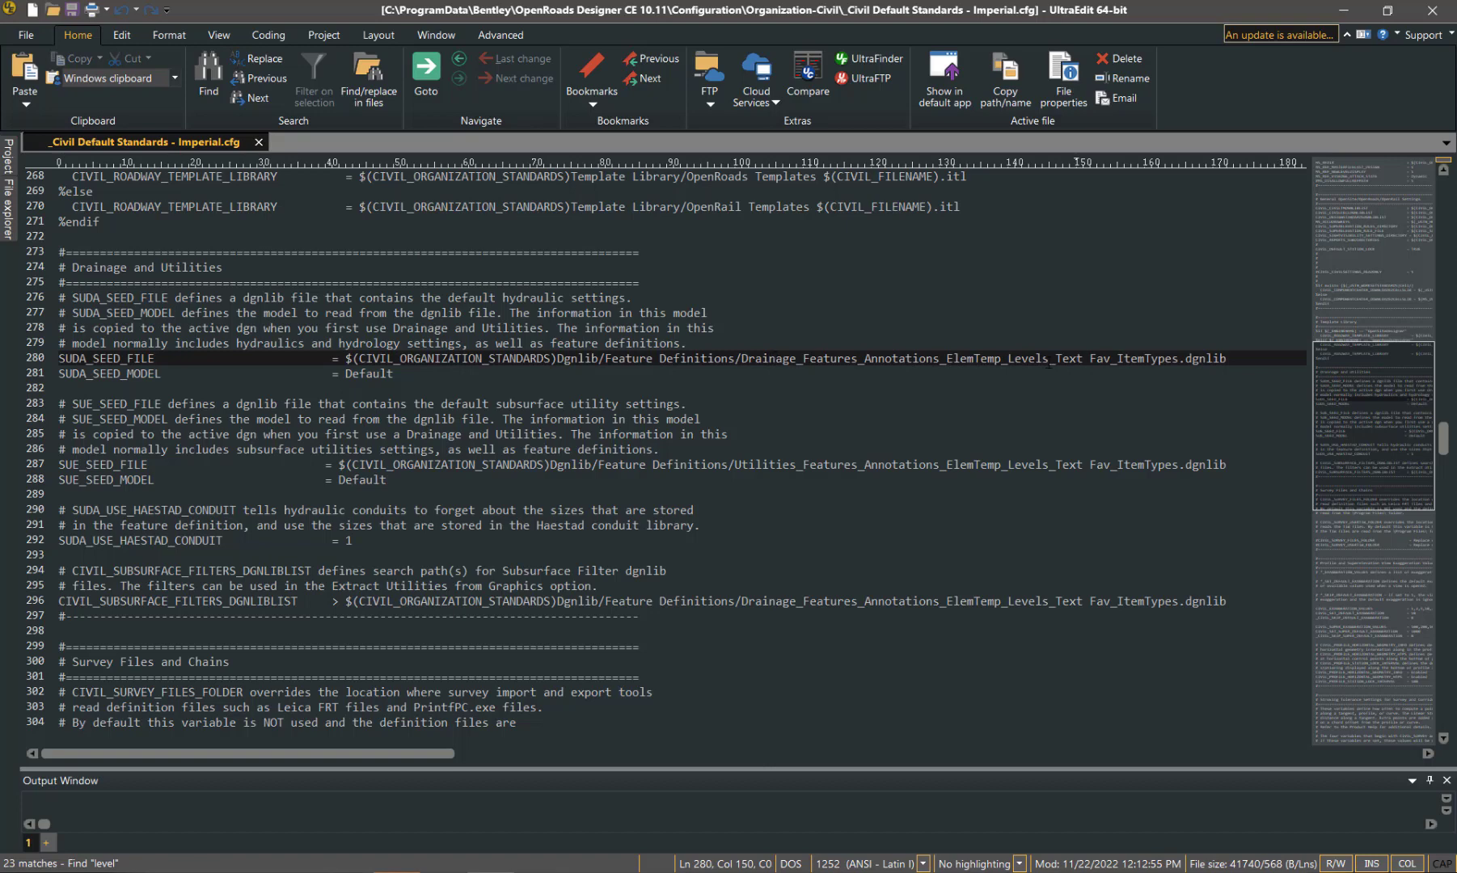
double_click(1008, 358)
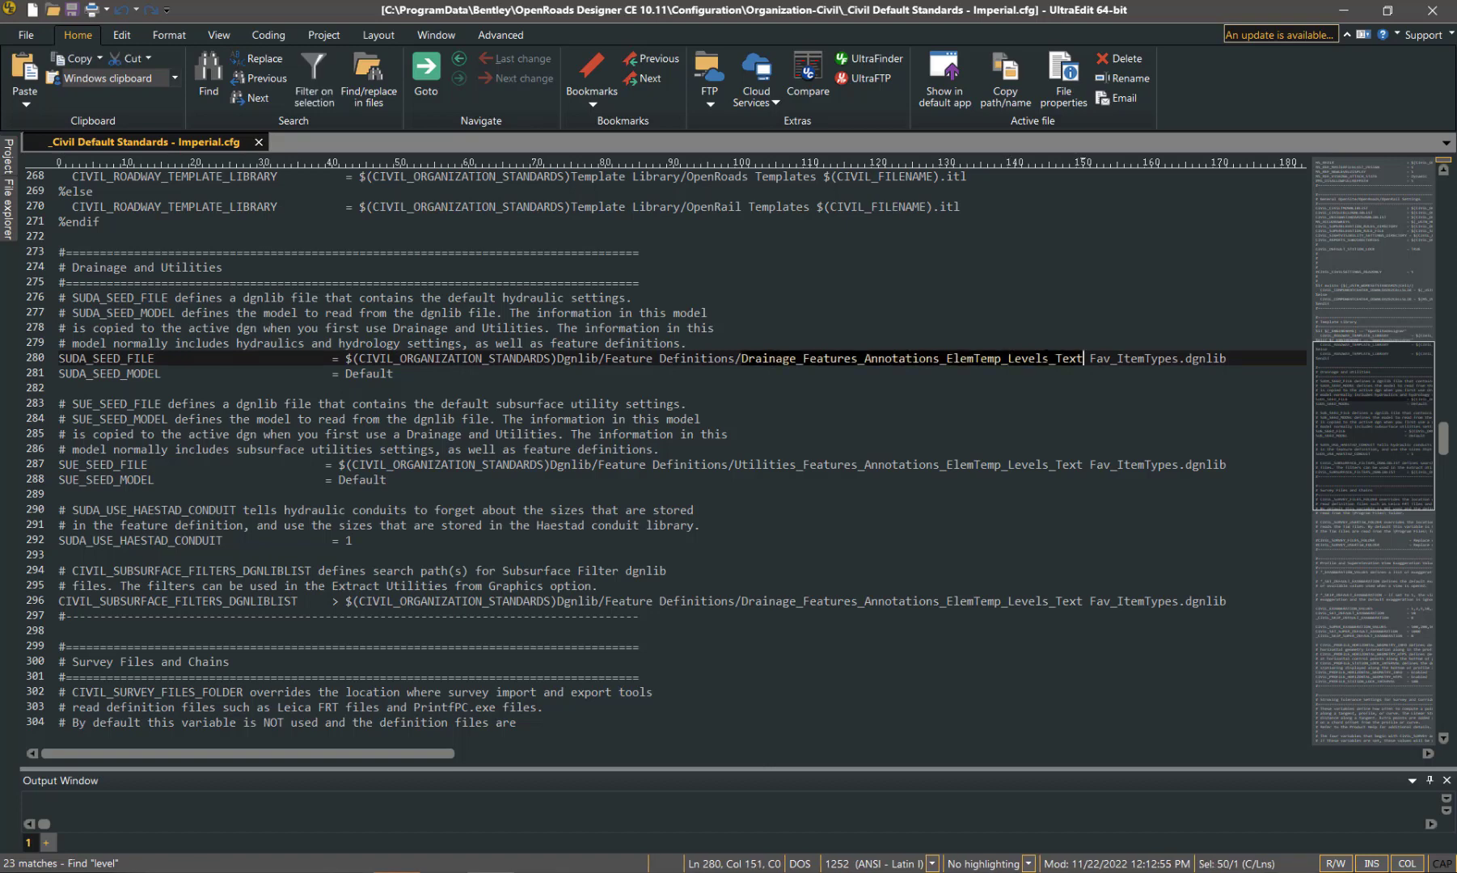
click(1054, 358)
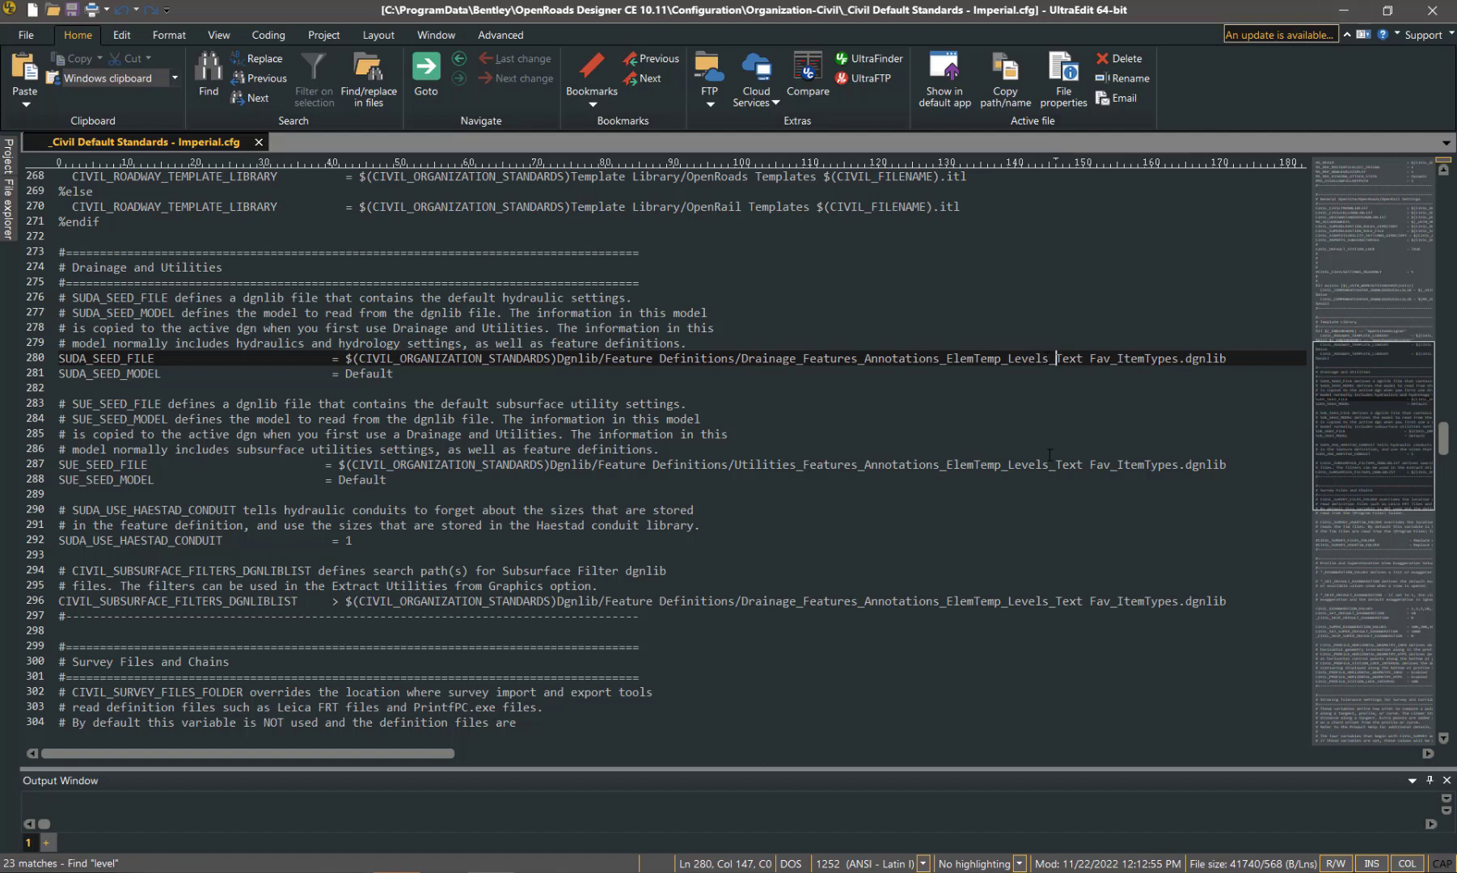
- Return to OpenRoads Designer and open the Level Manager for the drainage dgnlib
click(1343, 10)
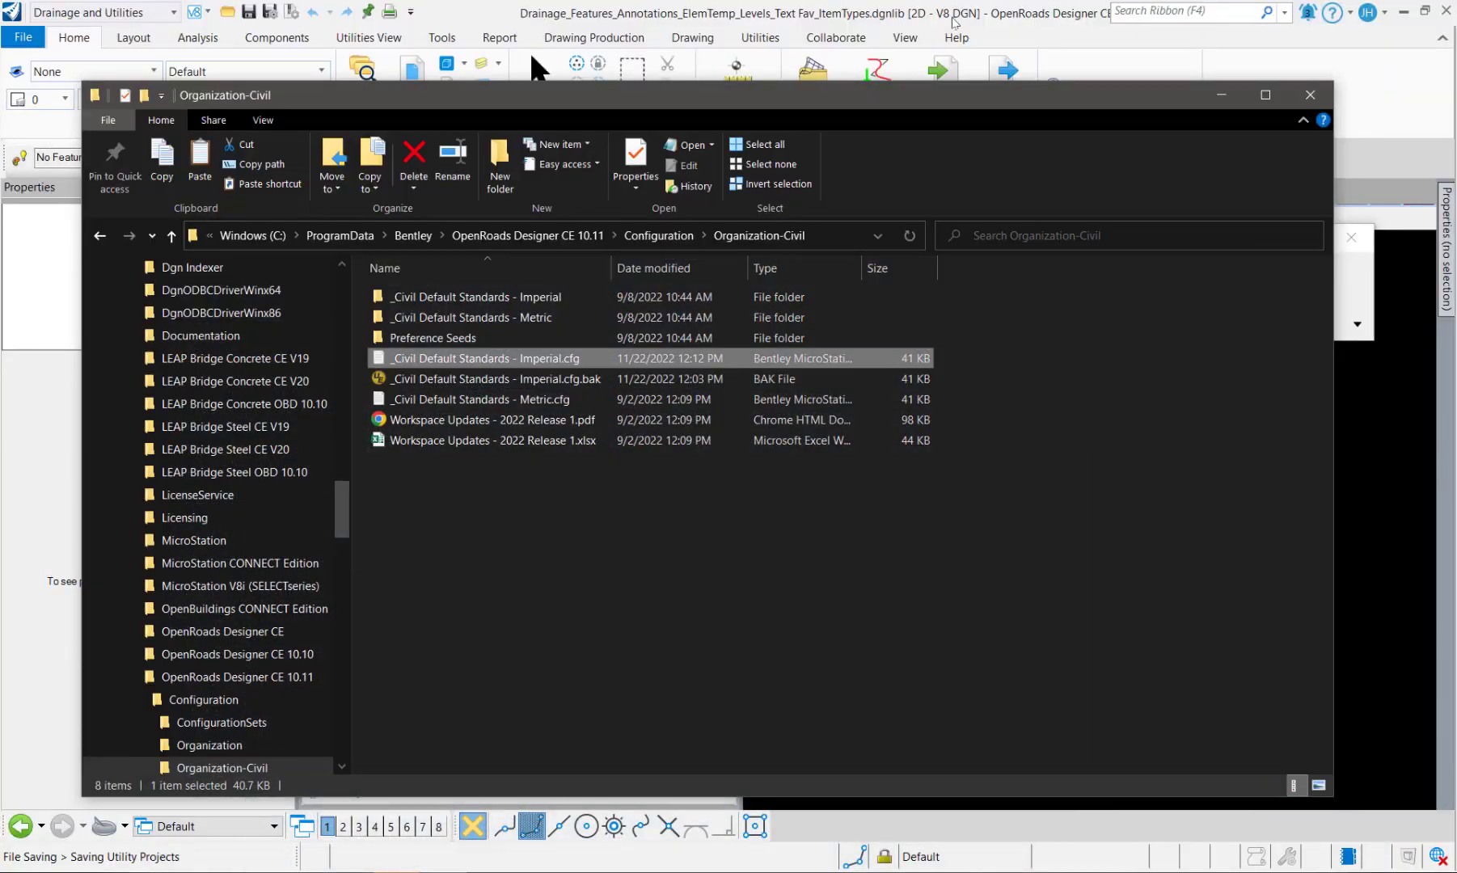
click(1221, 96)
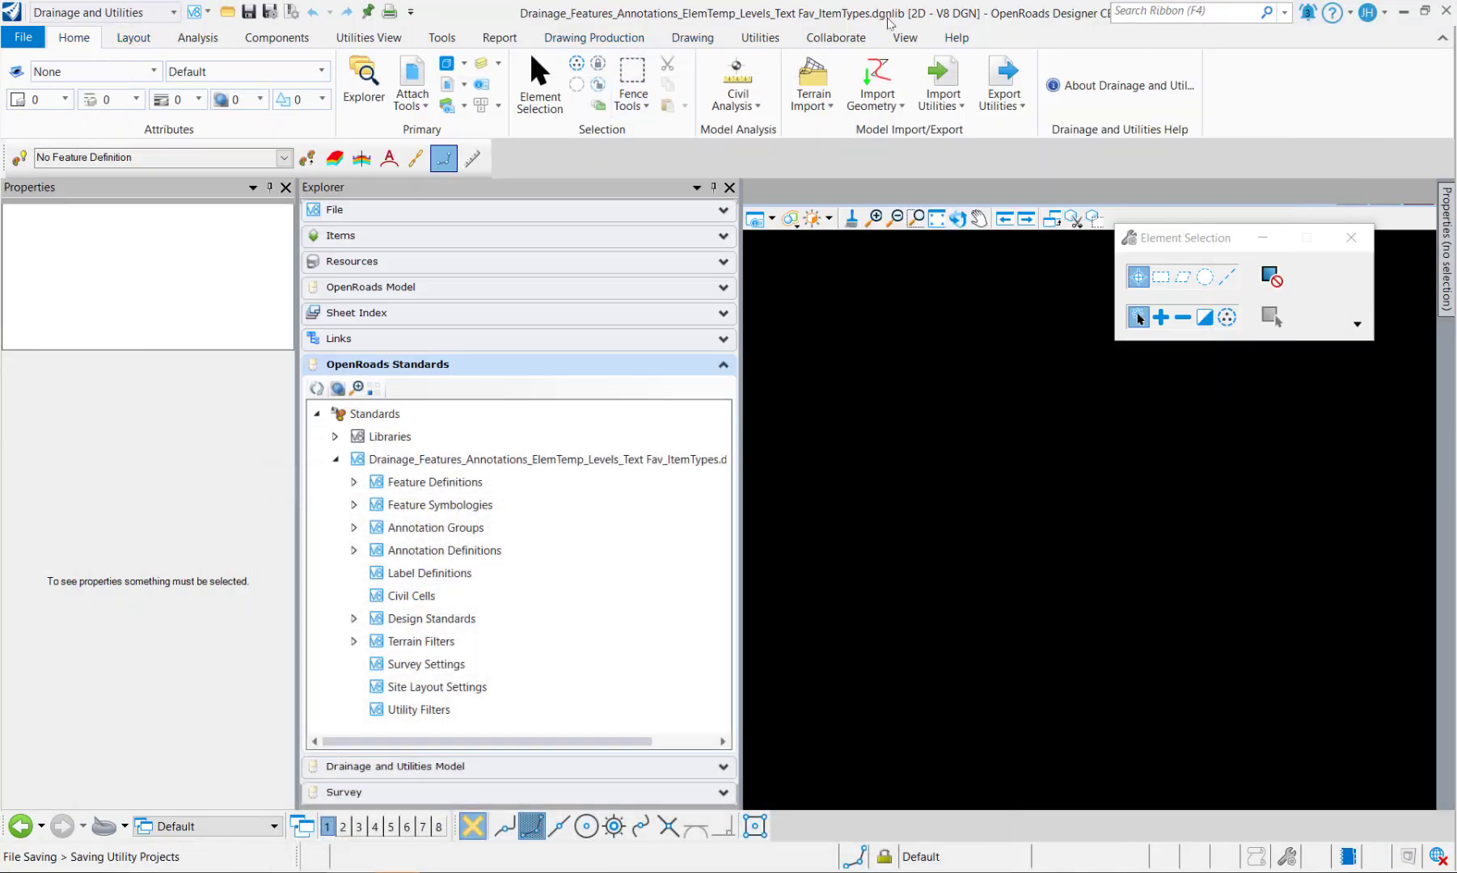
click(246, 72)
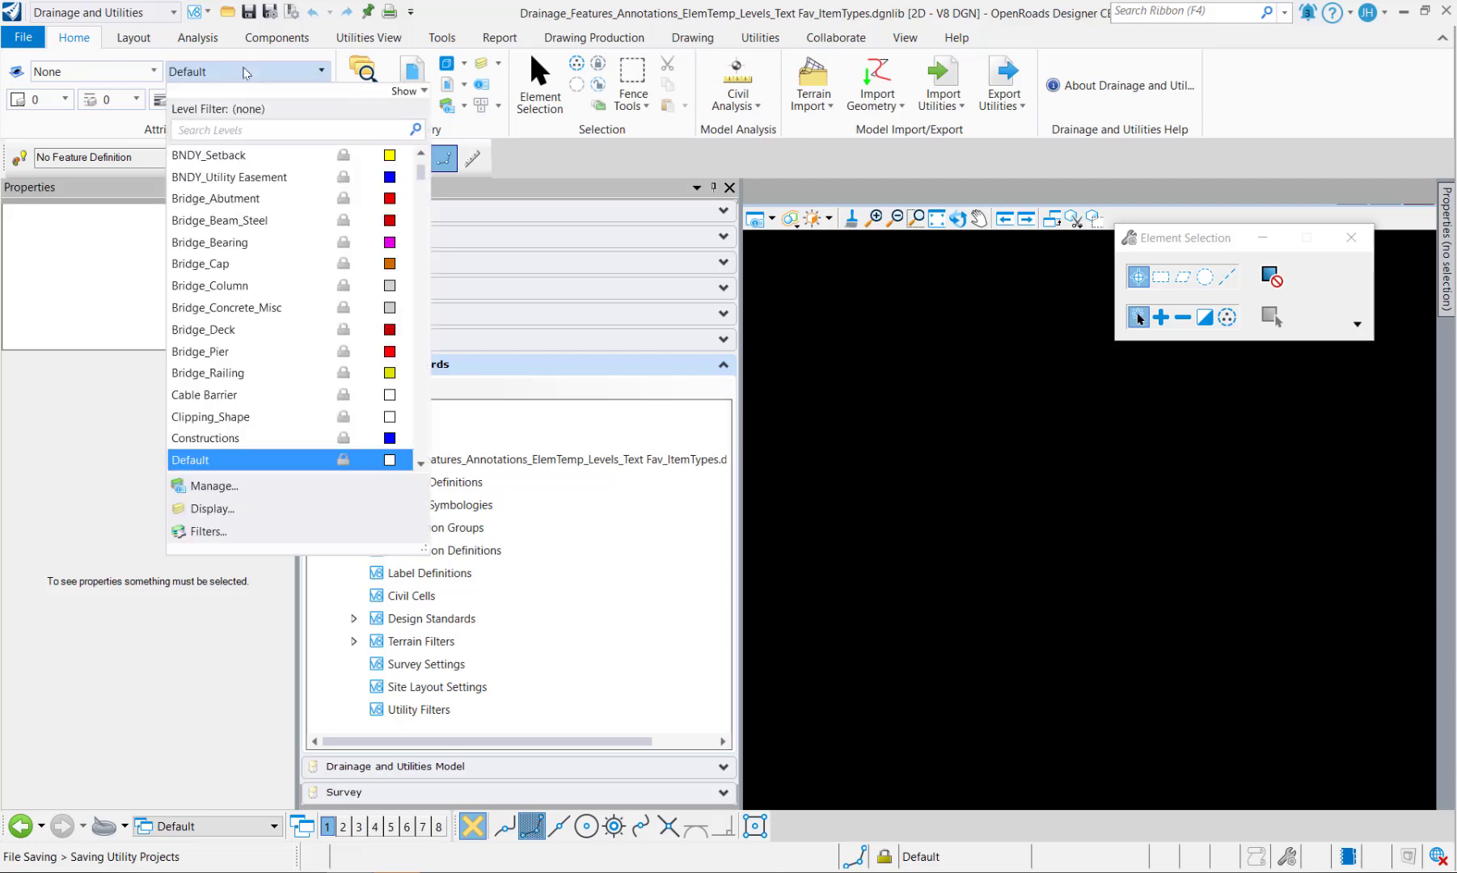
click(215, 486)
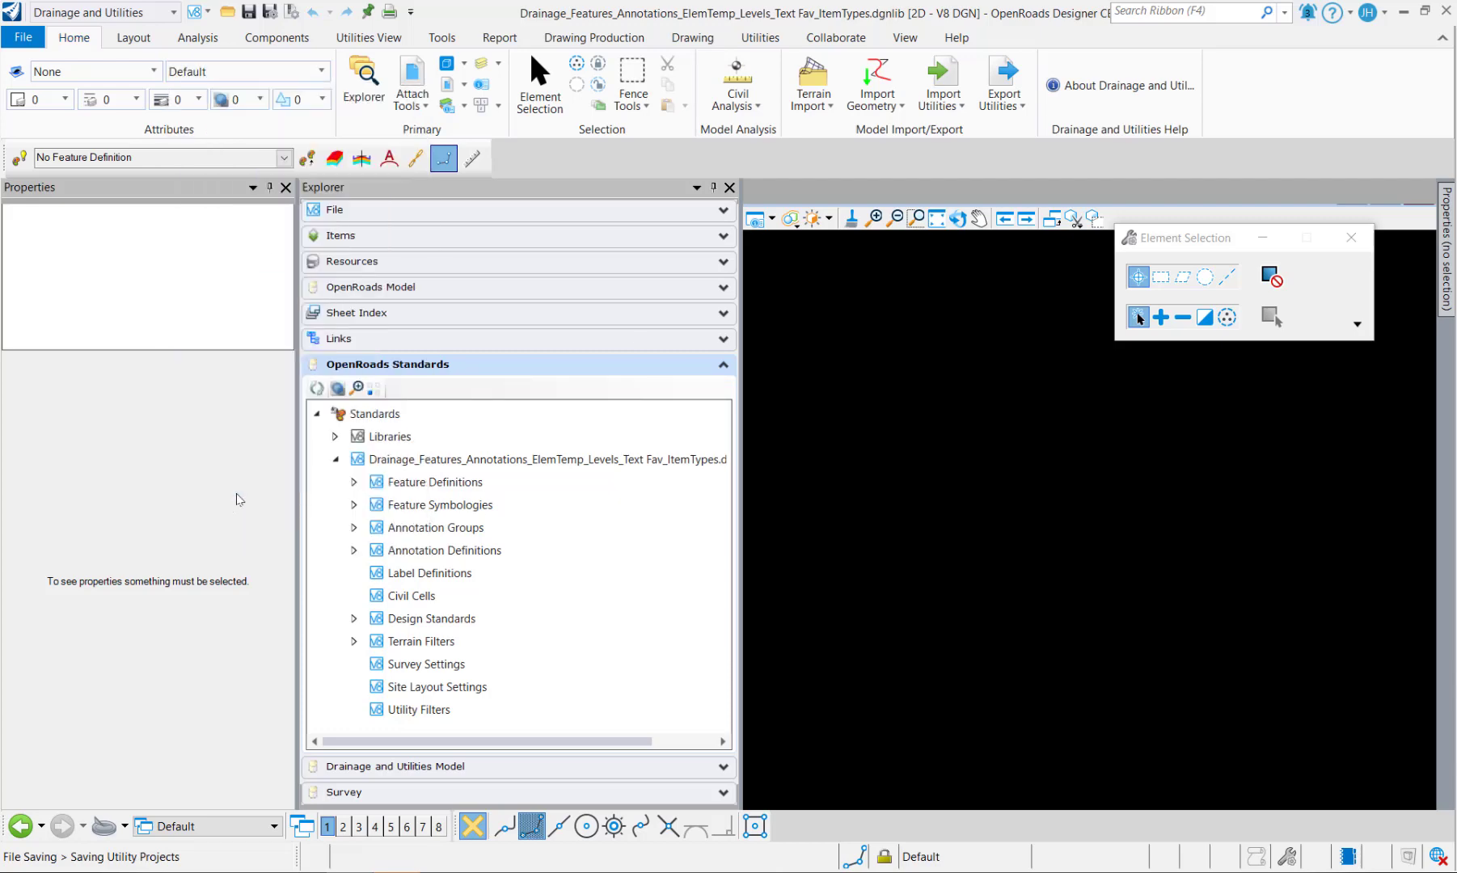
drag(303, 191, 493, 220)
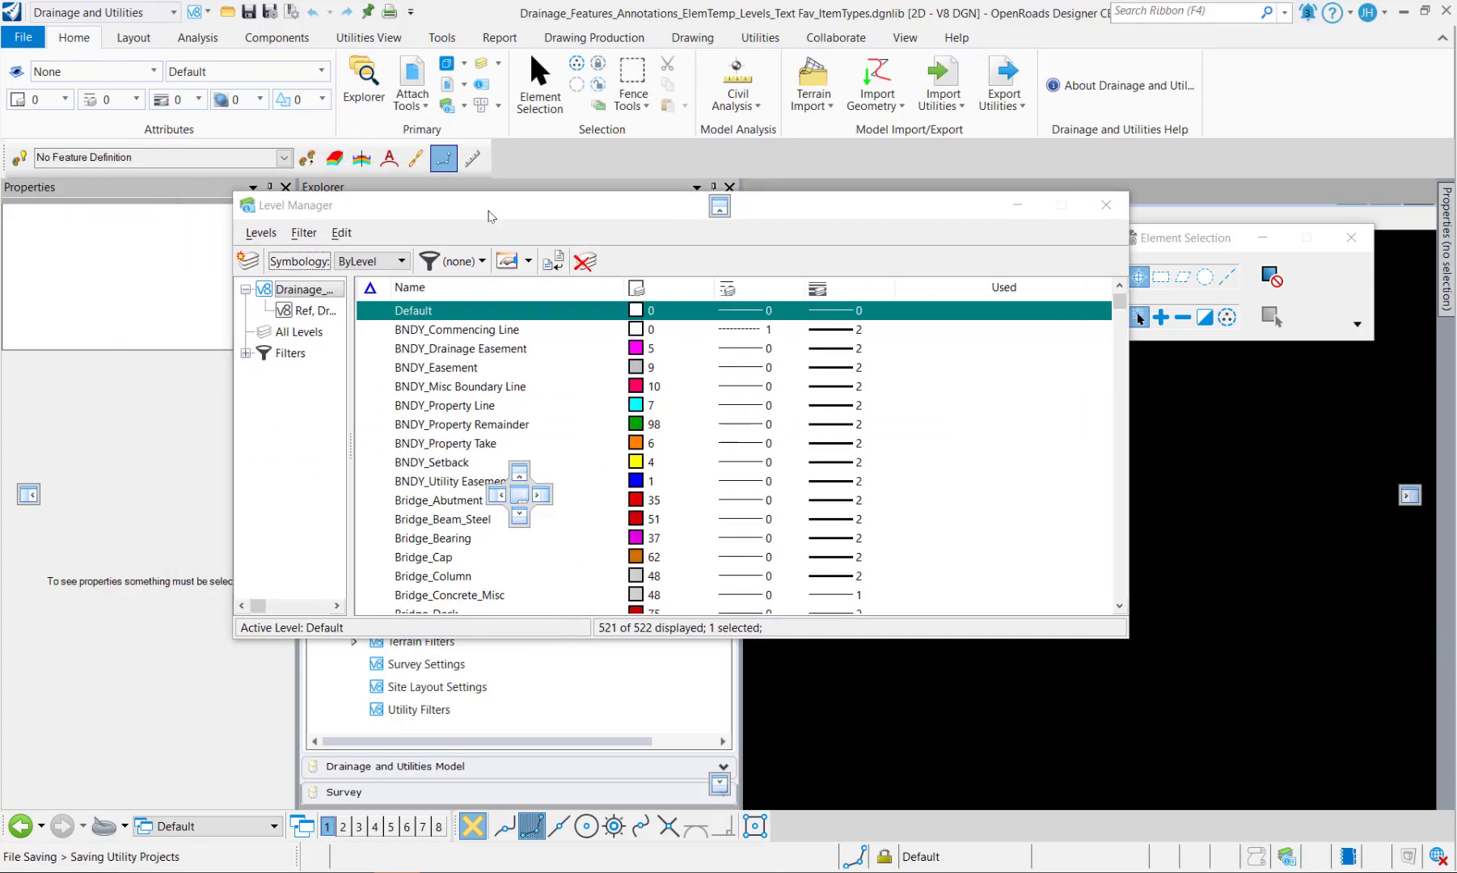
- Show the Library column in the level list, widen it, and examine which library each level comes from
right_click(571, 288)
mouse_move(592, 291)
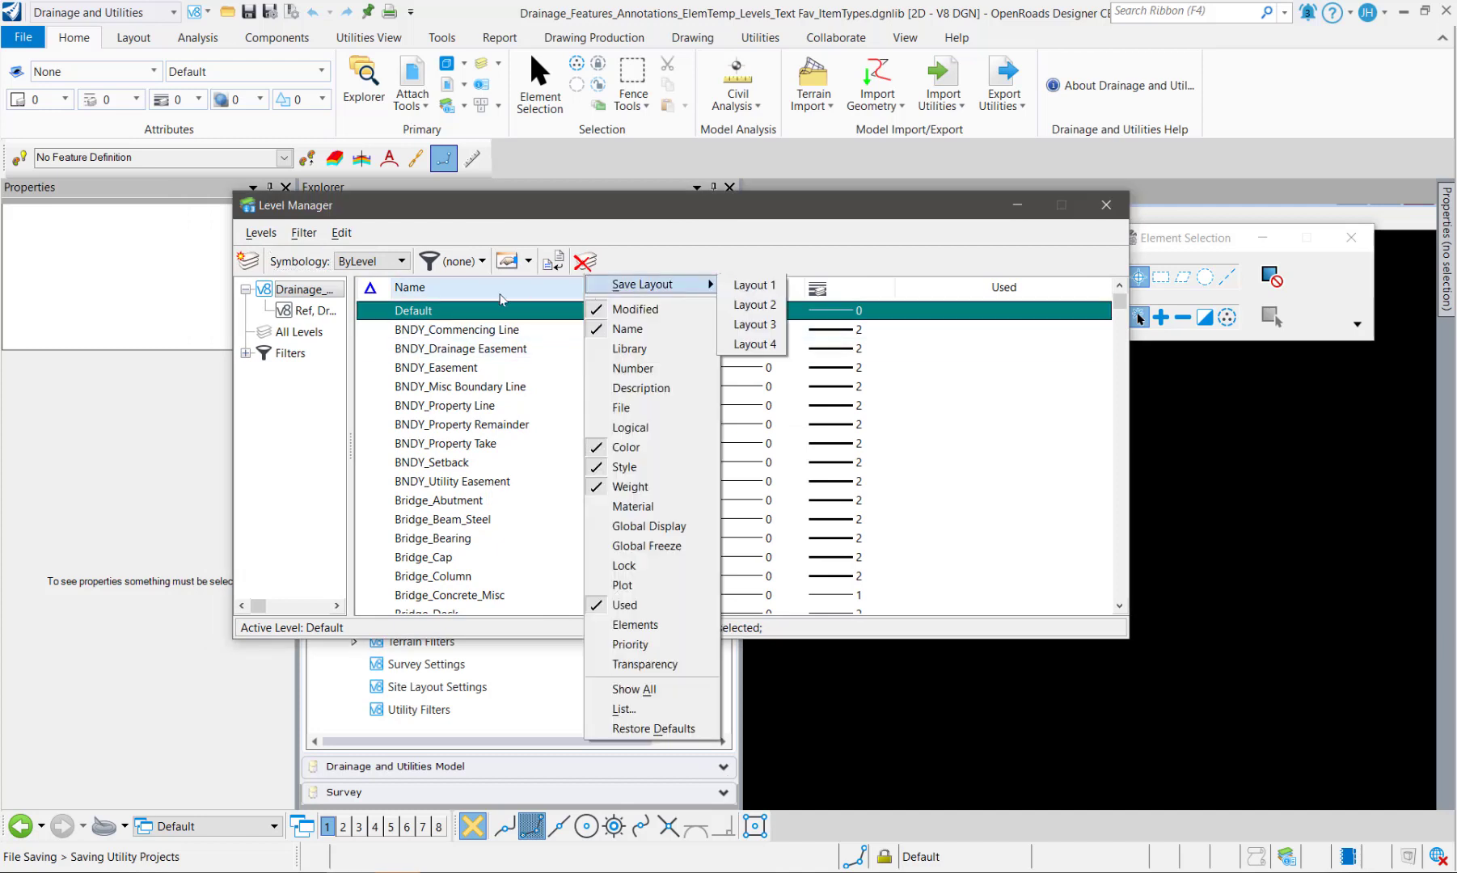
click(636, 350)
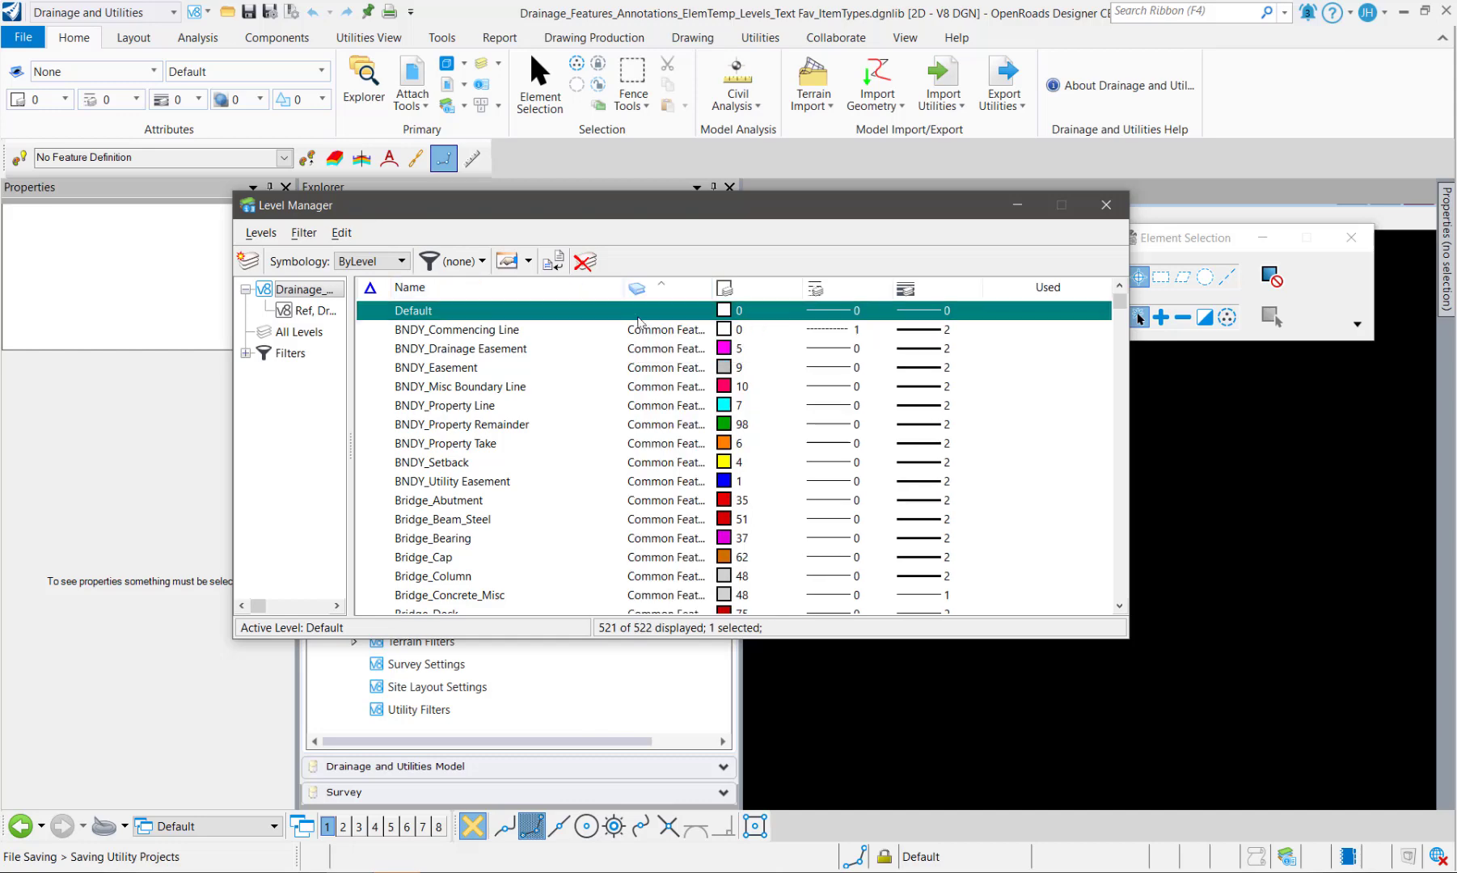
drag(723, 288, 821, 288)
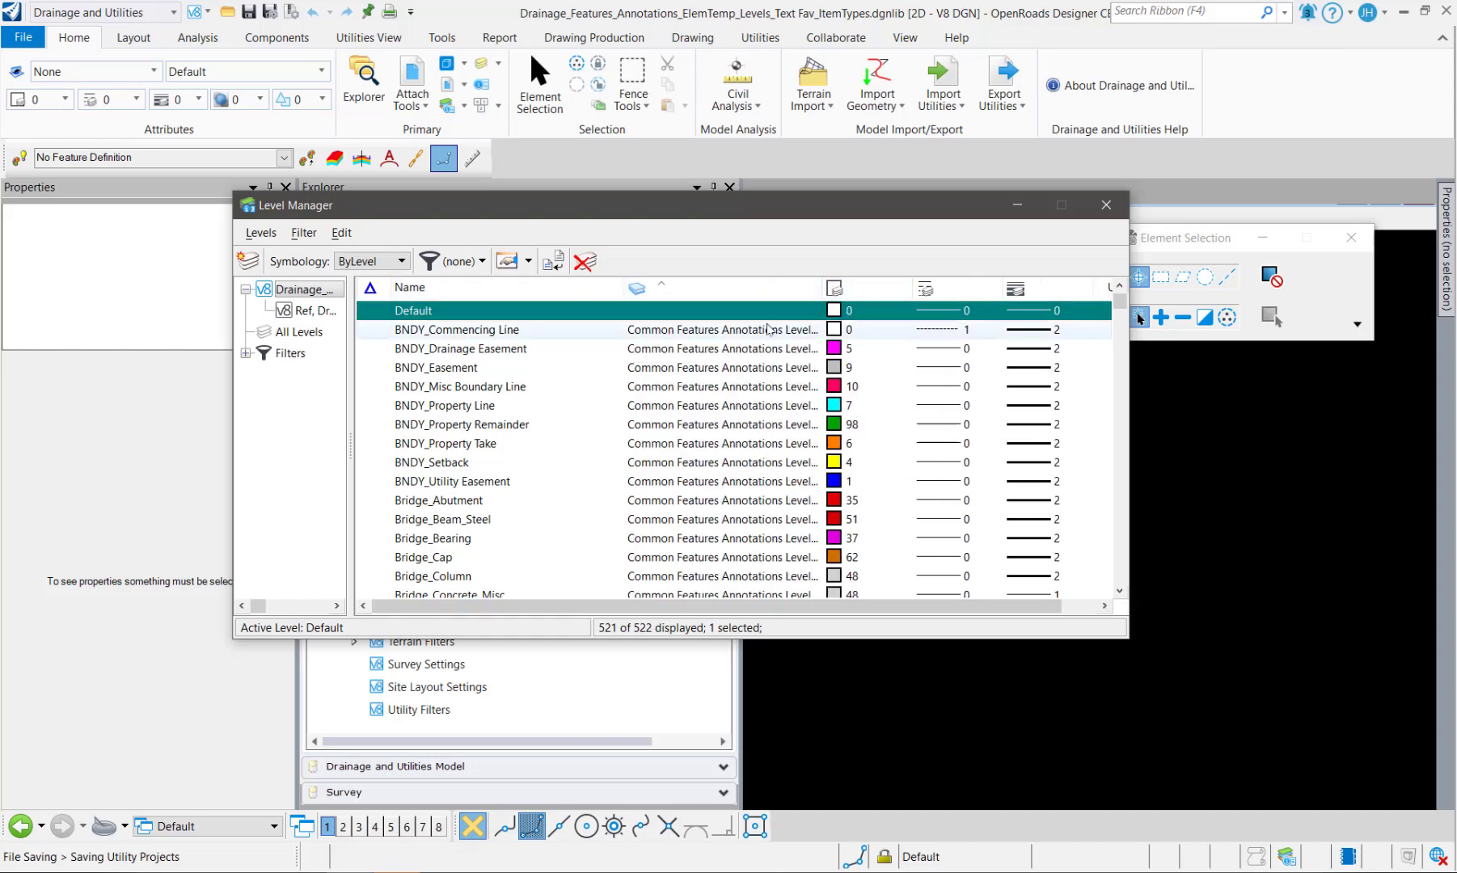
scroll(752, 514, down, 6)
scroll(752, 514, down, 12)
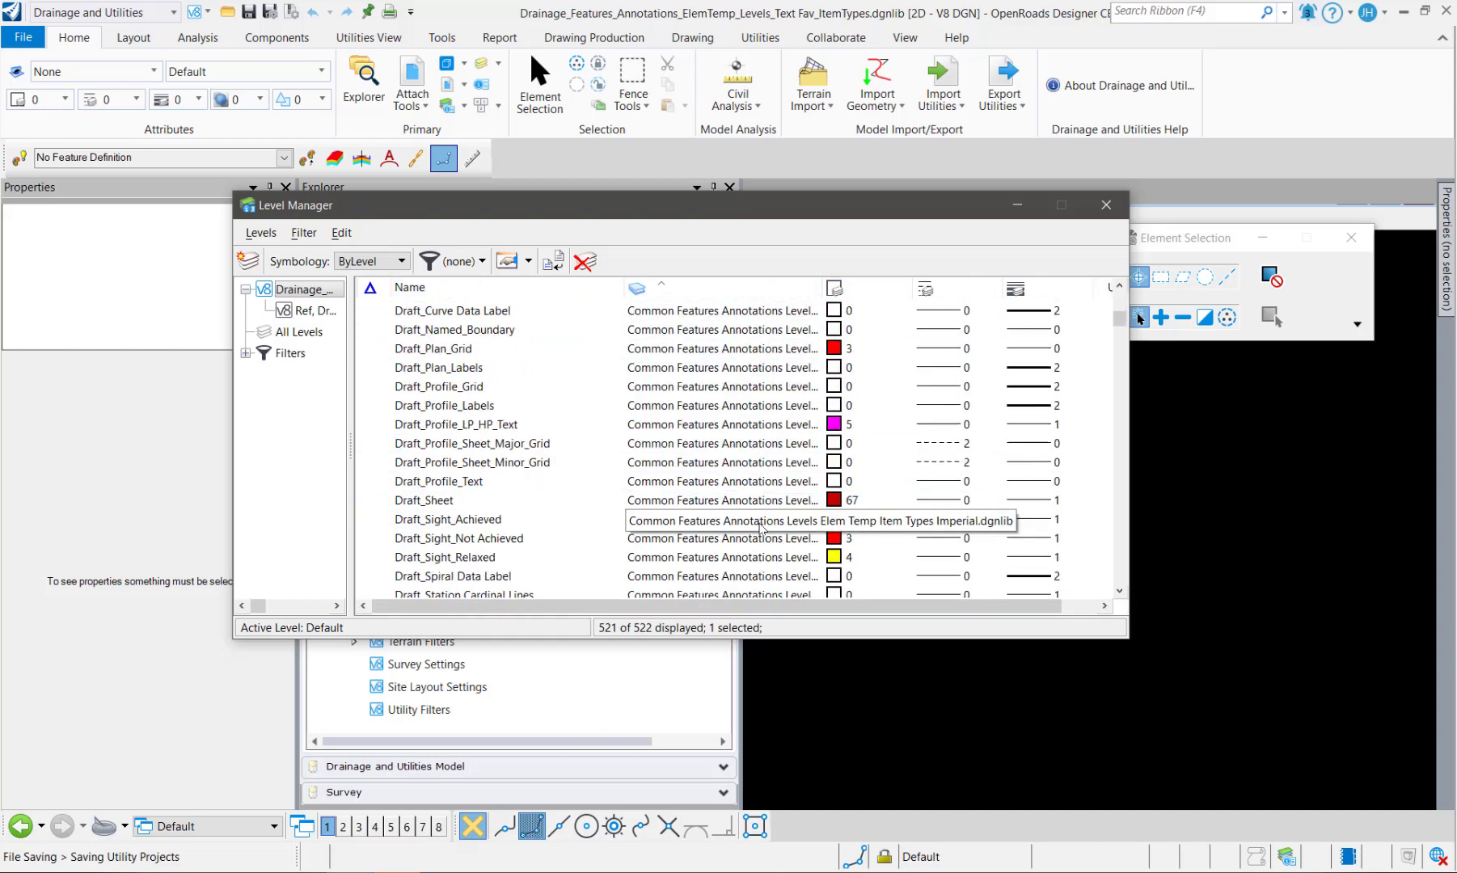
scroll(838, 426, up, 18)
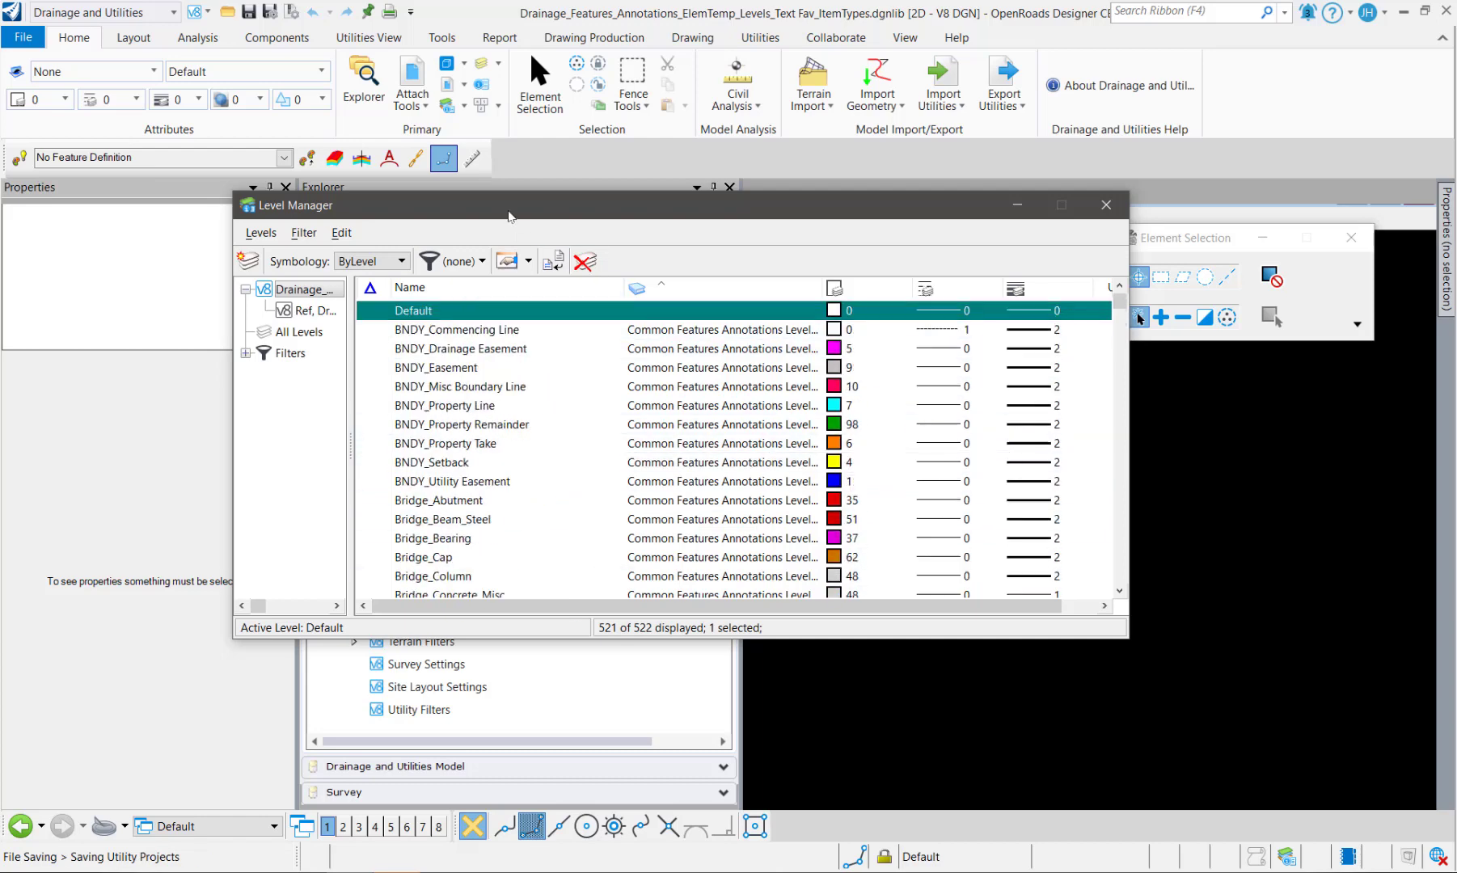
- Create a new level in the drainage dgnlib
drag(514, 206, 532, 233)
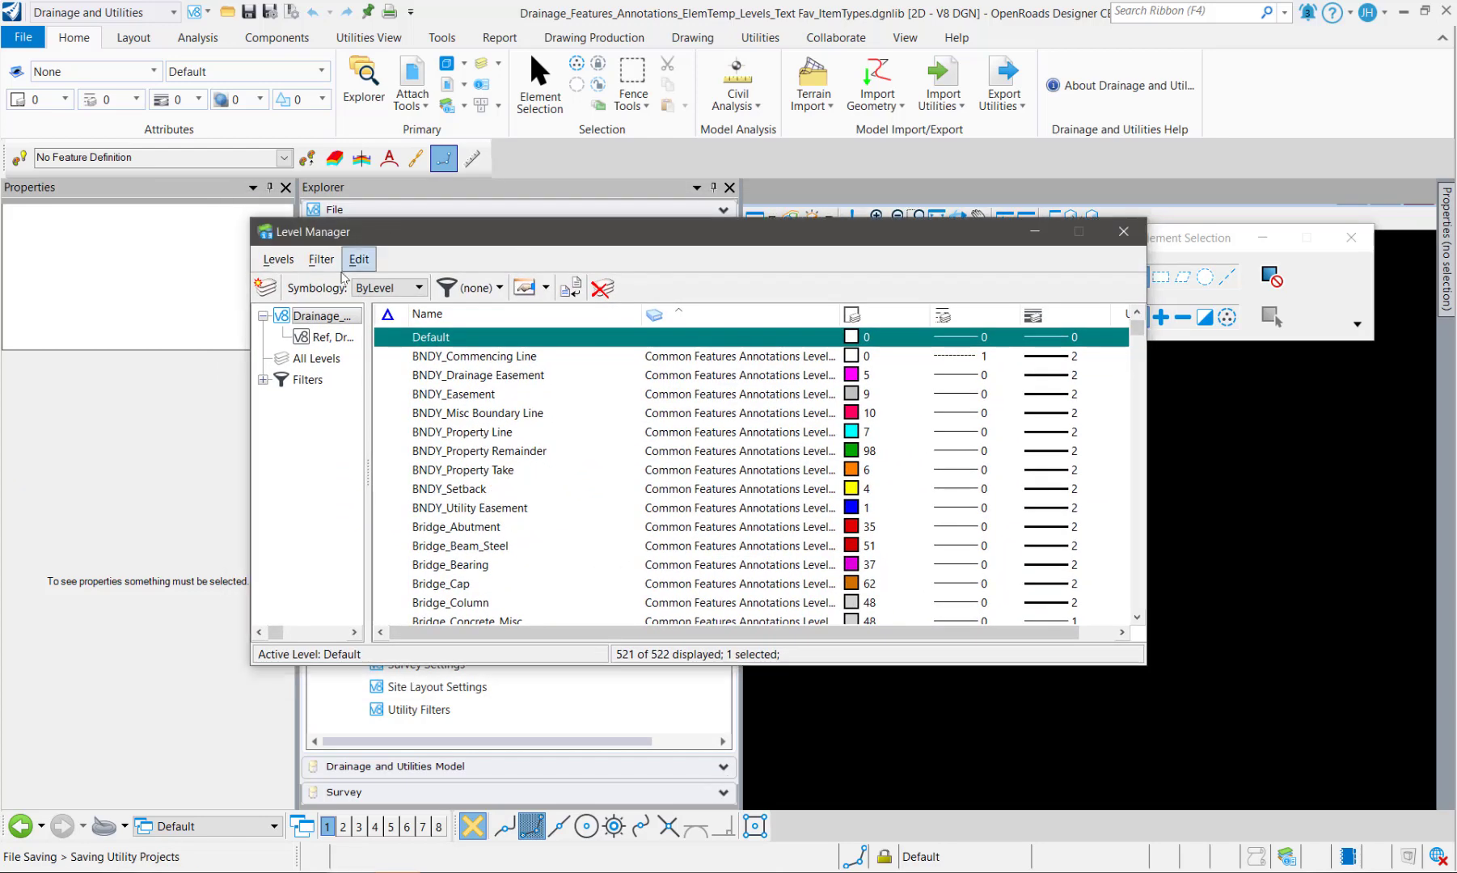
click(265, 288)
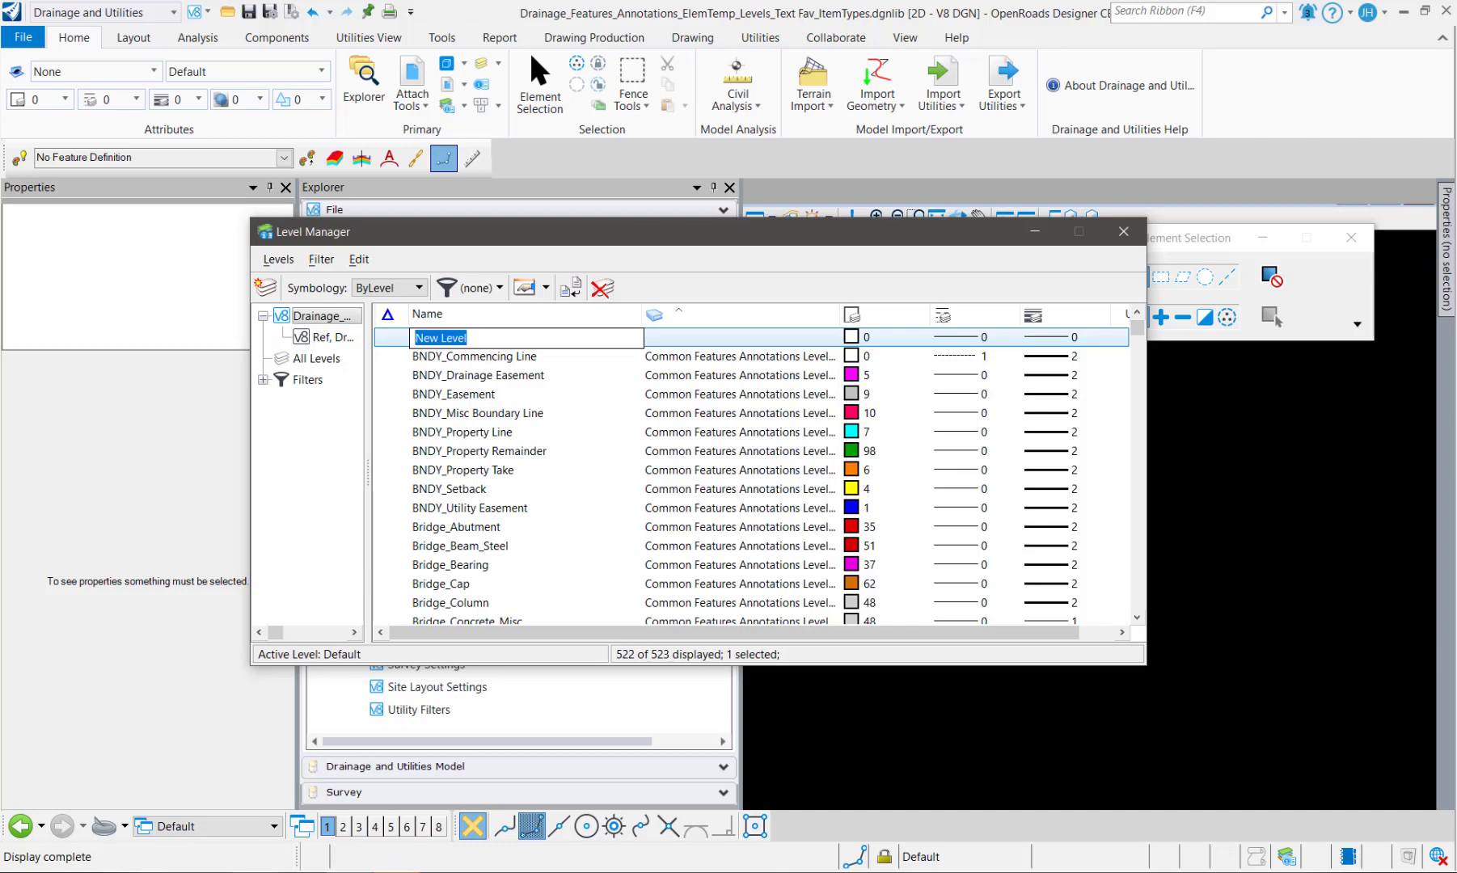
- Switch to Features List.xlsx in Excel and examine the Level columns and unique level list on the Conduits-Drainage sheet
click(261, 871)
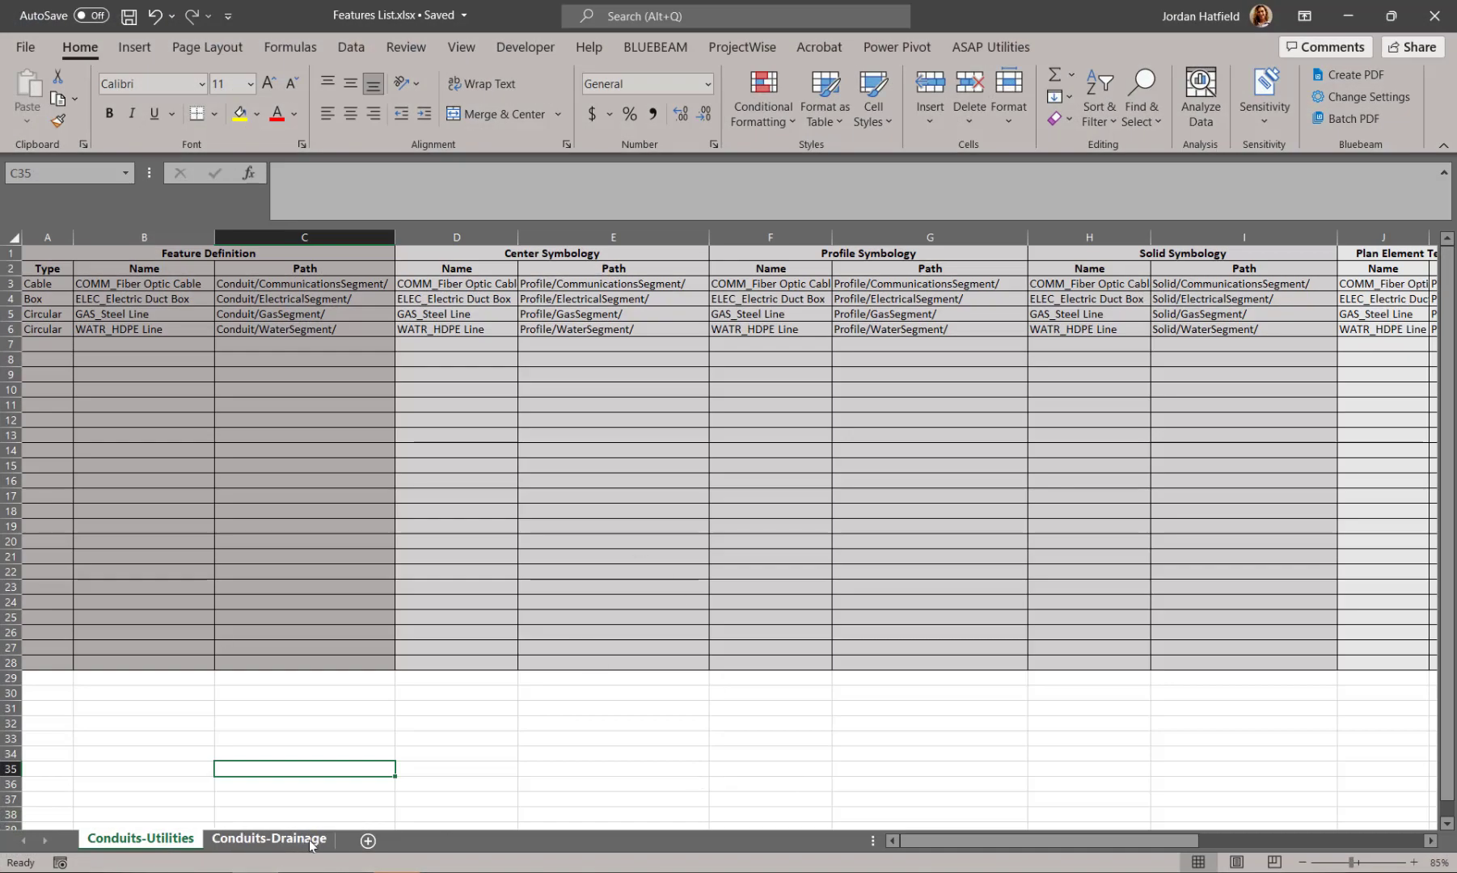
click(307, 841)
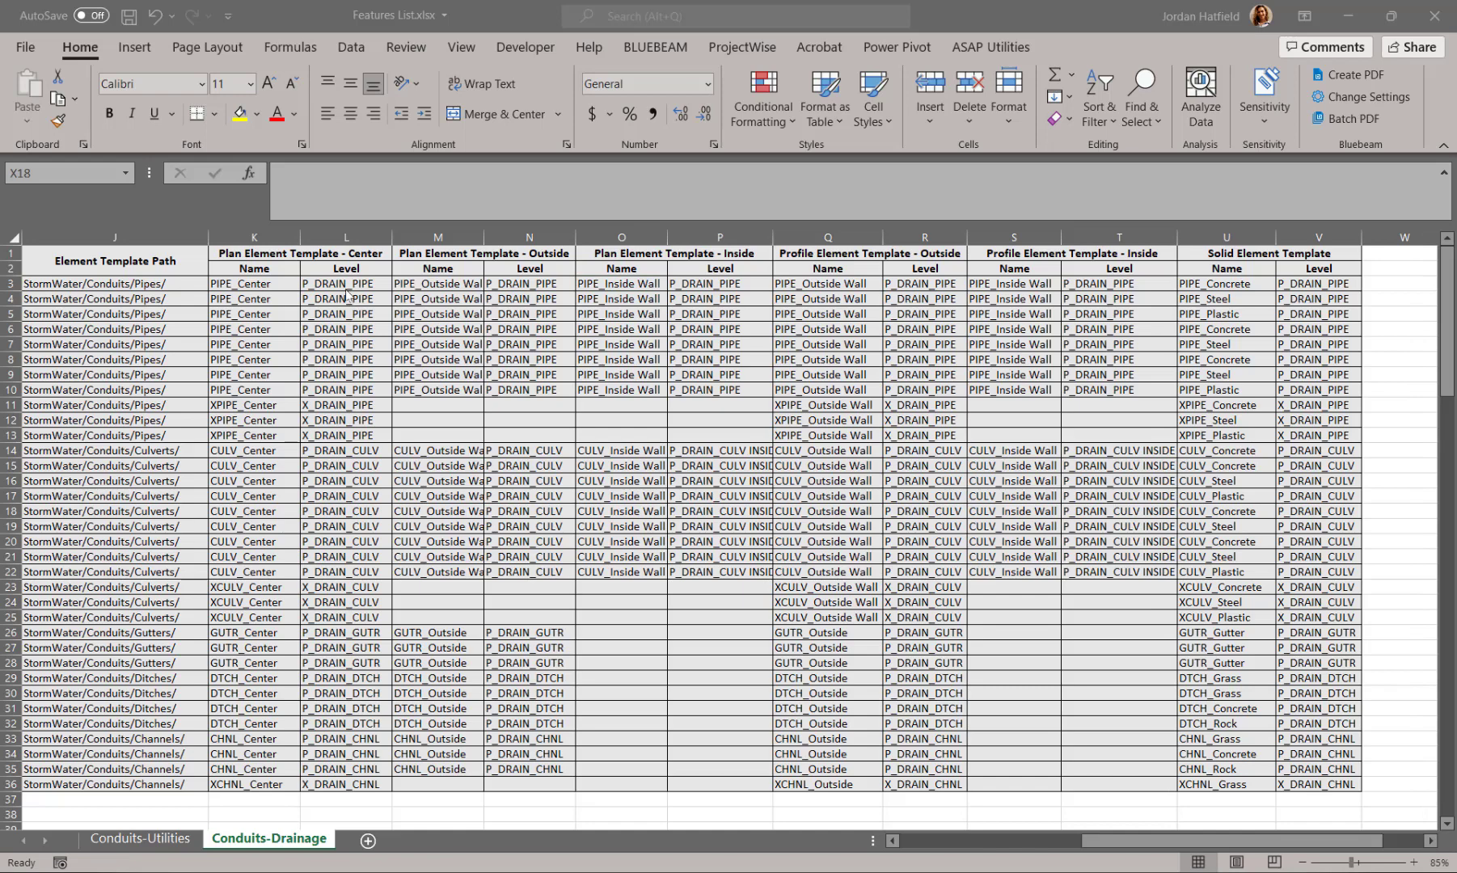
drag(349, 284, 371, 776)
drag(558, 284, 543, 780)
drag(752, 285, 774, 772)
drag(1200, 841, 1241, 841)
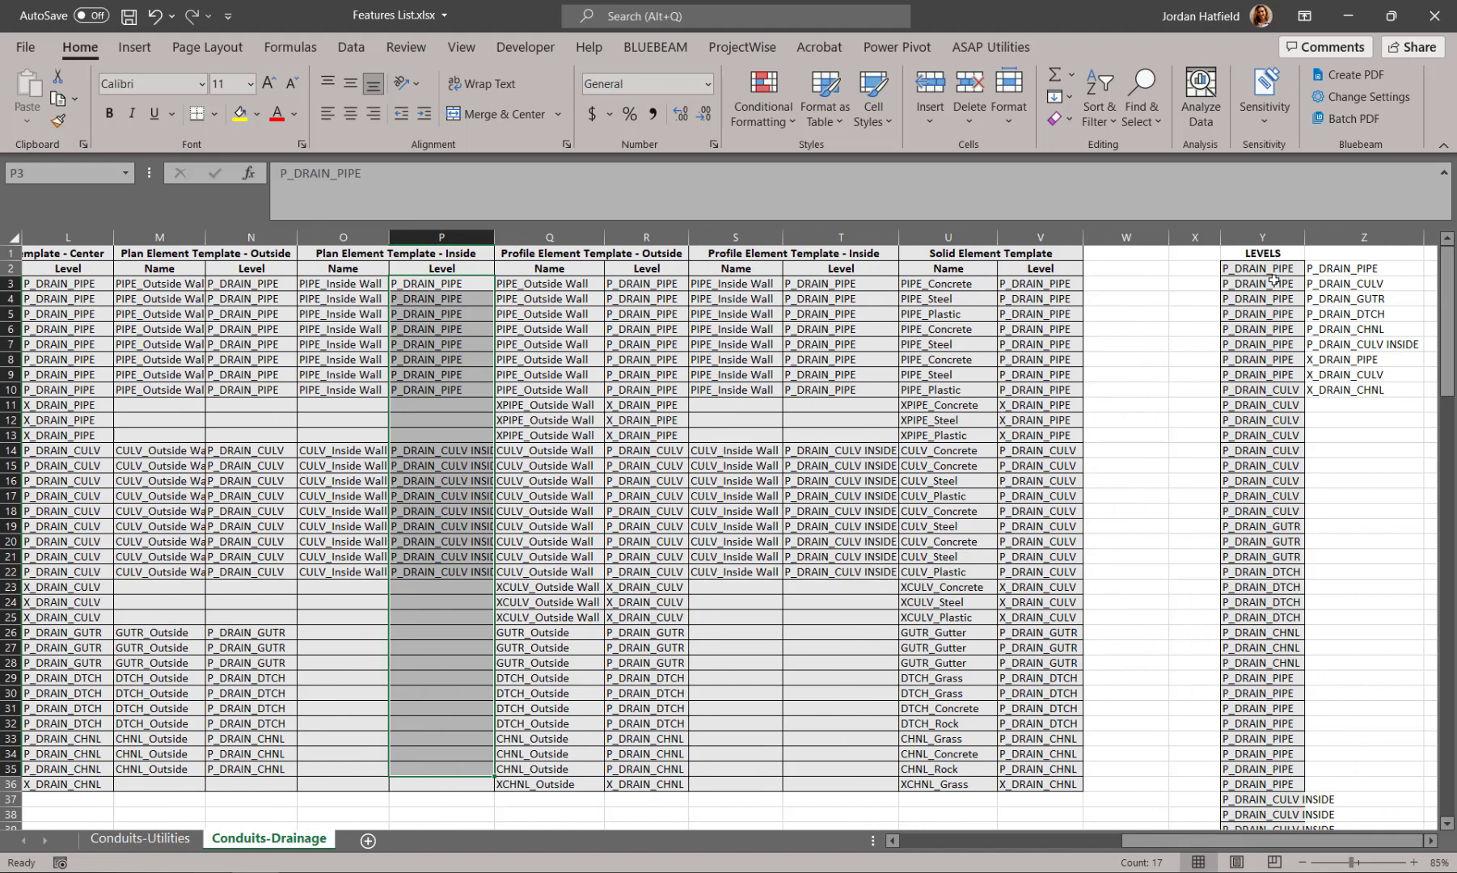
click(1336, 270)
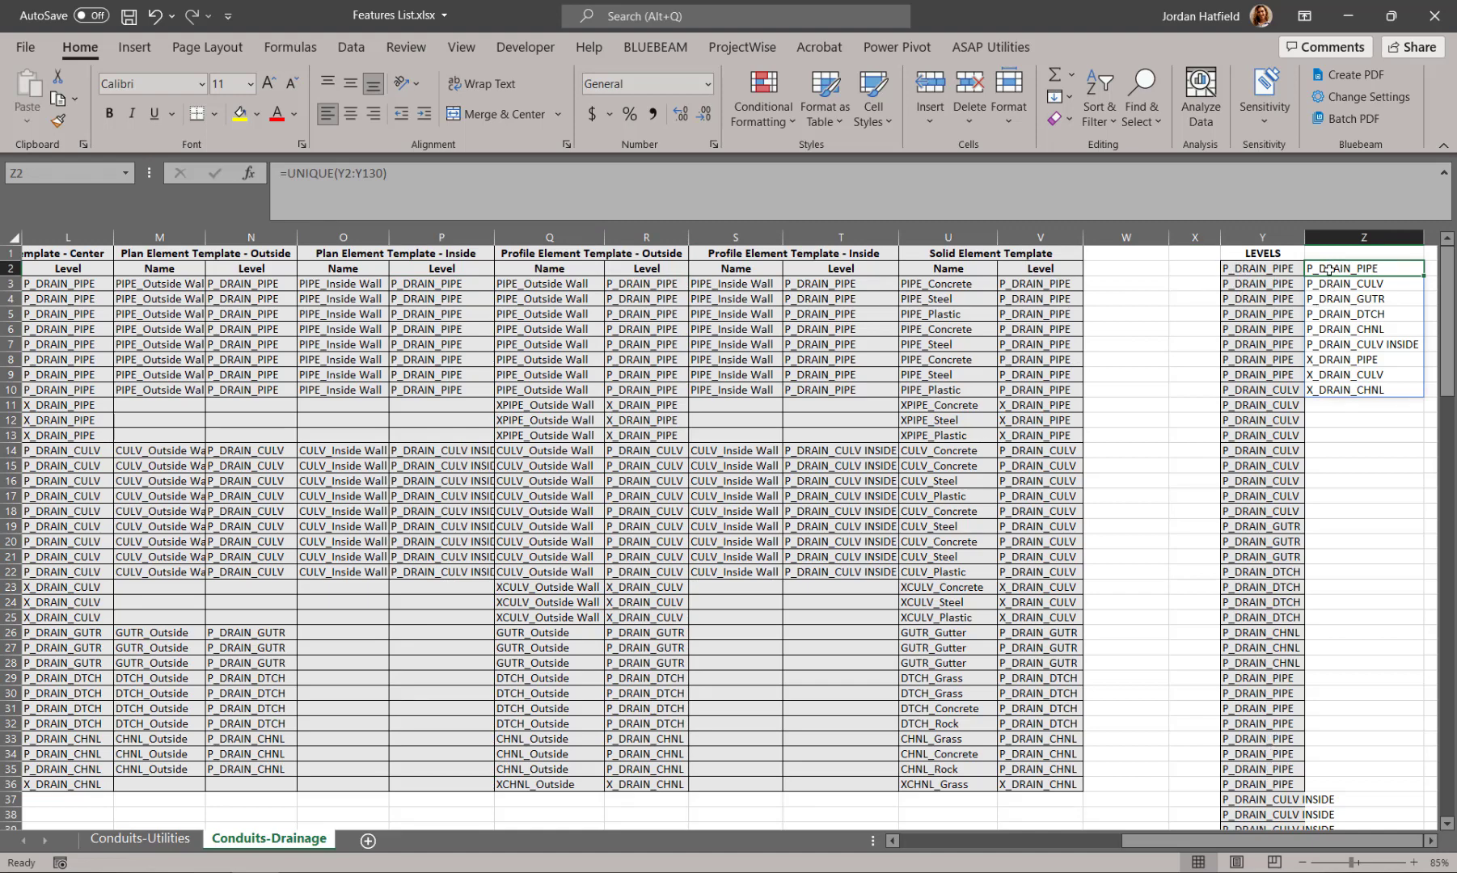
click(1355, 418)
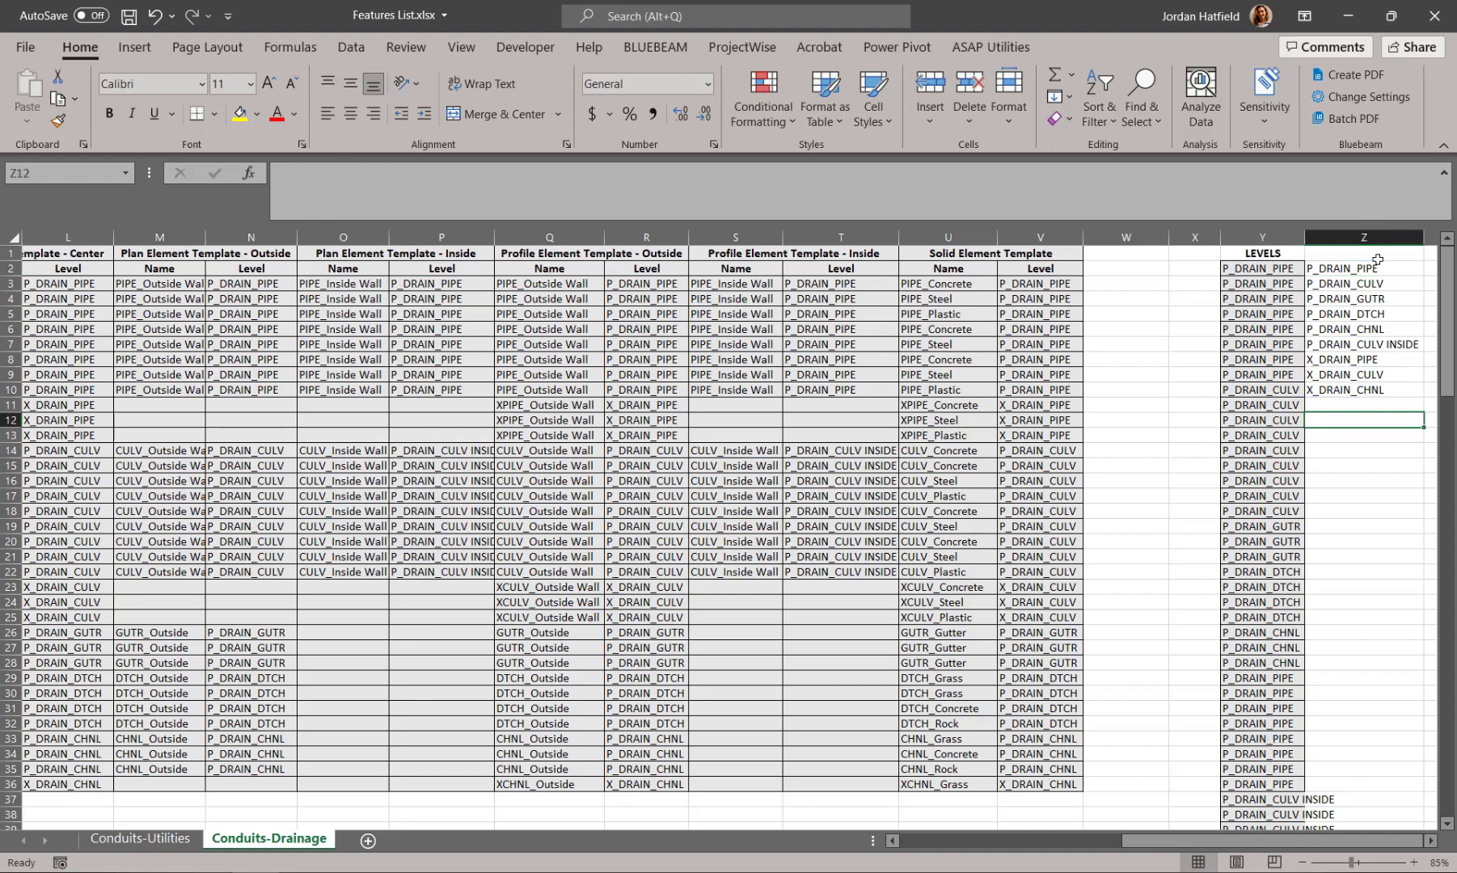
- Copy the unique levels in Z2:Z10 into column Y from Y2 as values and delete the leftover entries below Y10
click(1382, 266)
drag(1383, 267, 1365, 391)
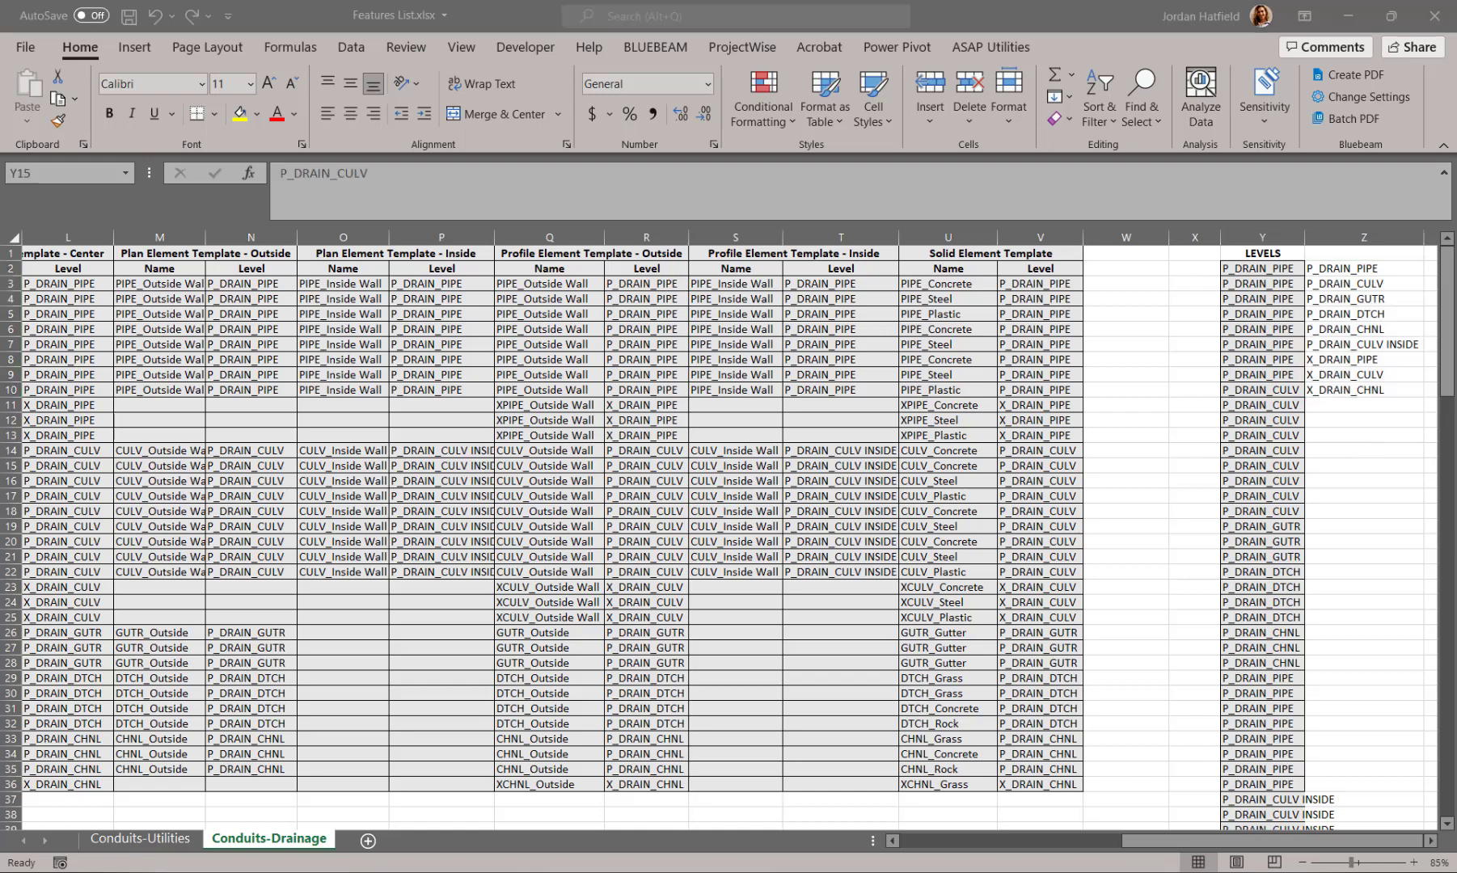
drag(1364, 270, 1363, 392)
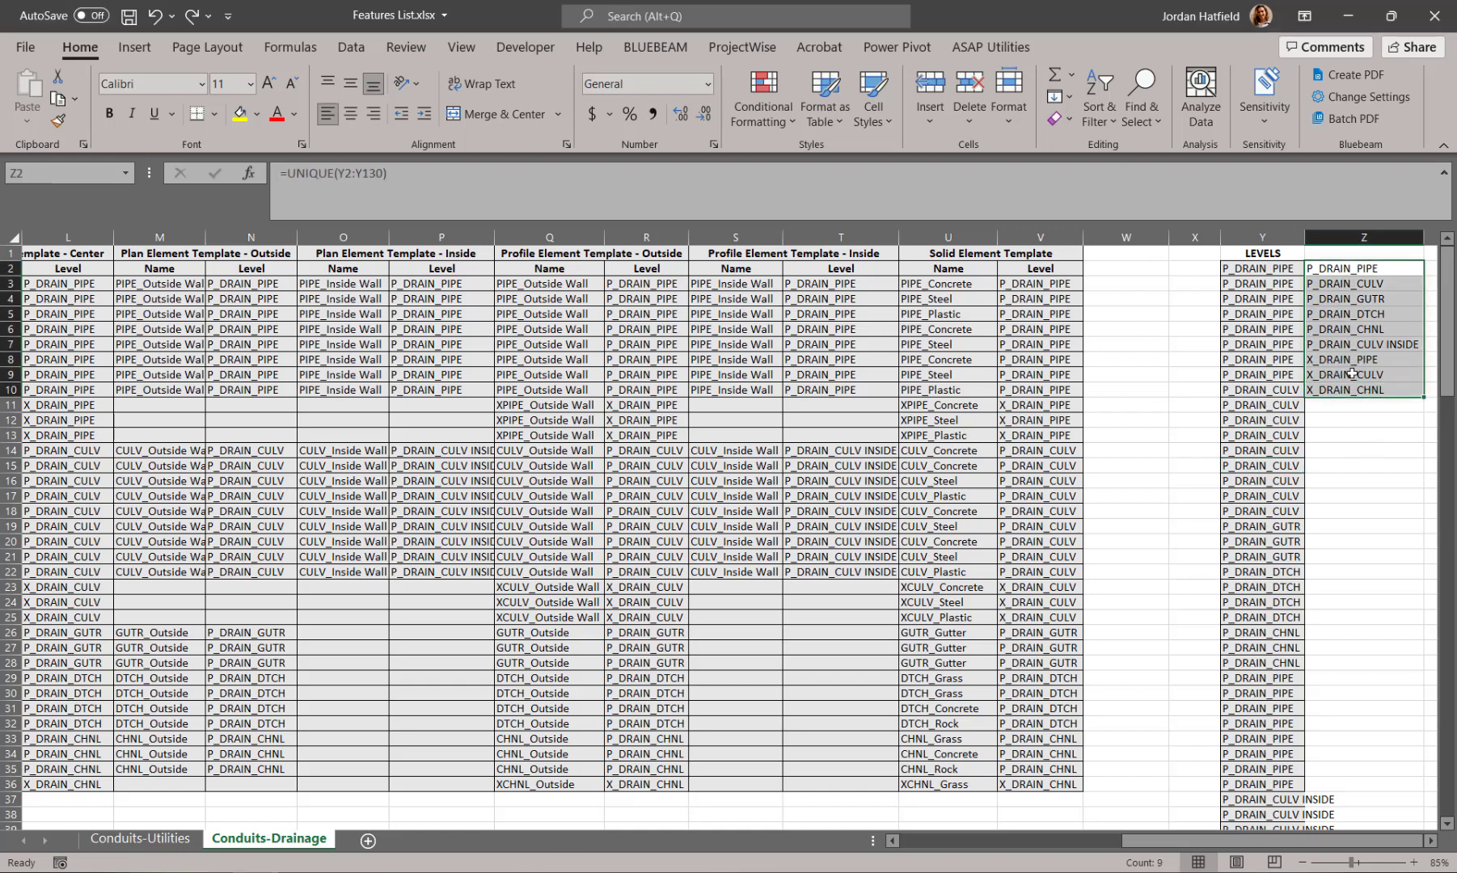
right_click(1351, 370)
click(1244, 299)
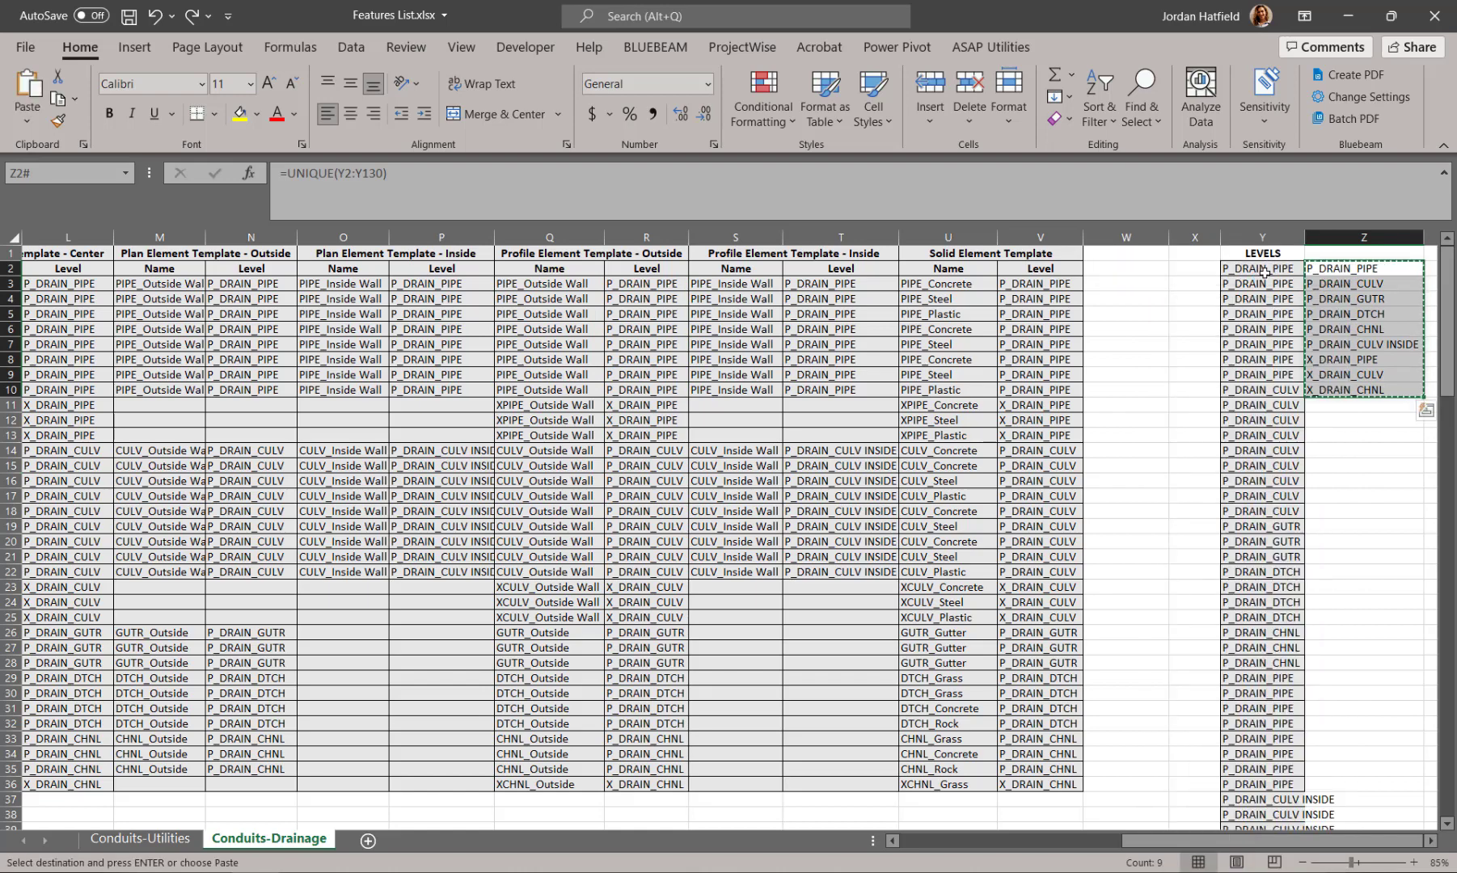
right_click(1263, 269)
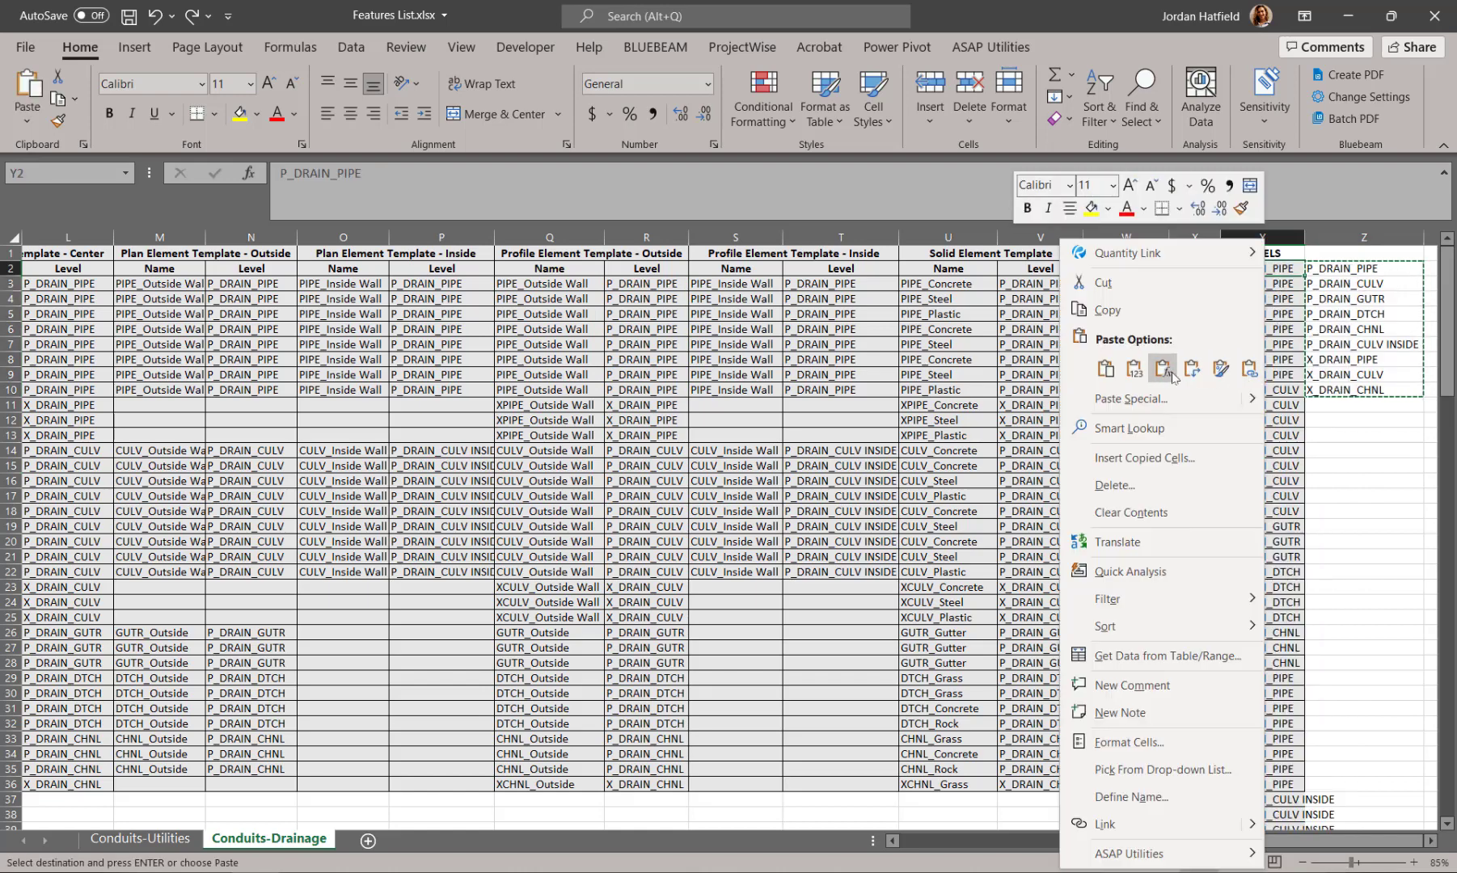
click(1134, 368)
drag(1249, 408, 1210, 760)
key(Delete)
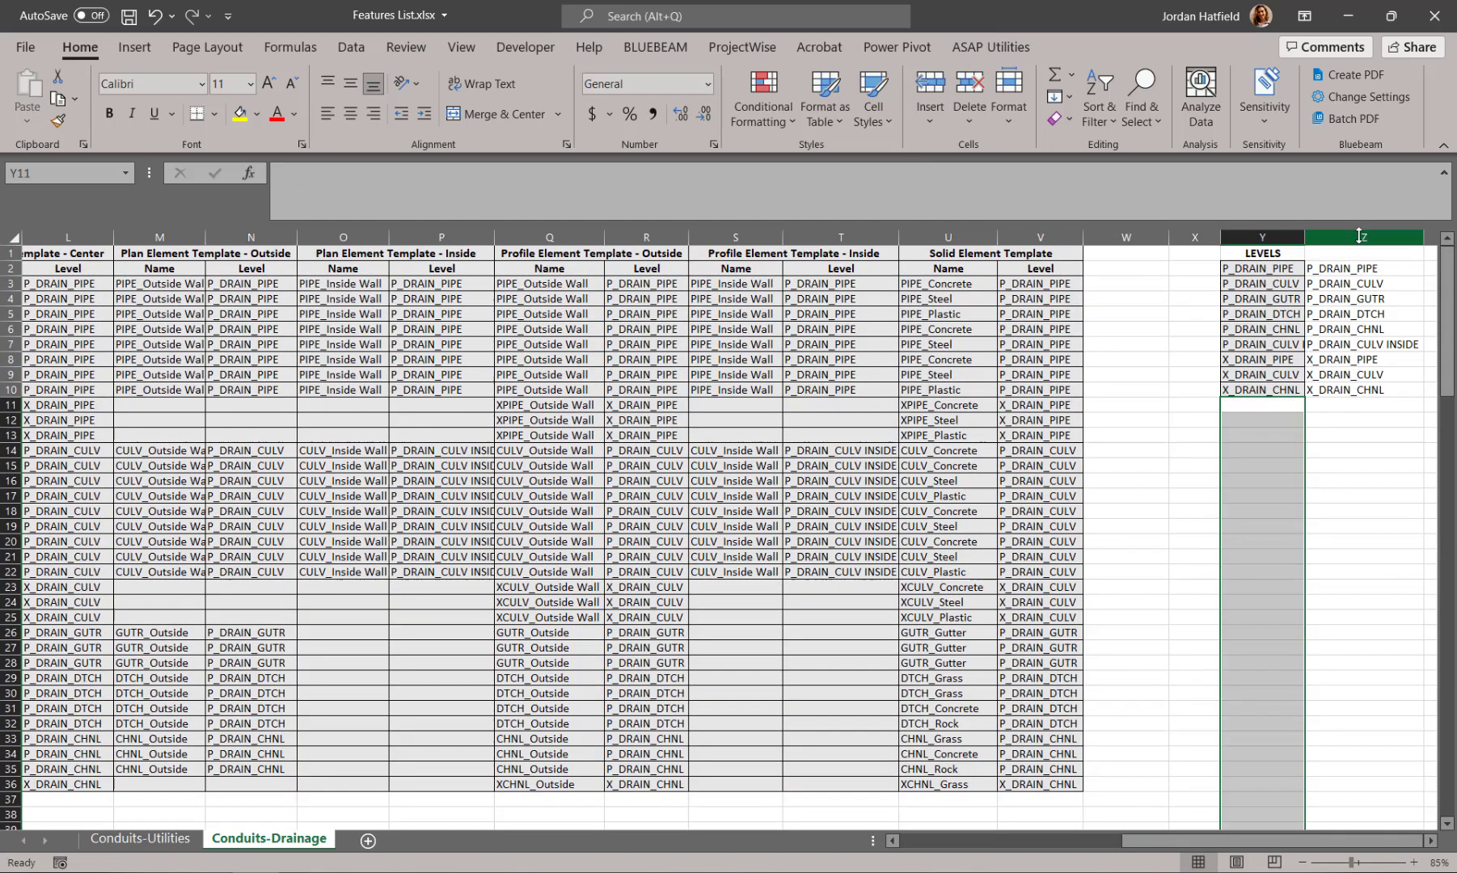
- Clear the UNIQUE formula list from column Z and autofit the width of the LEVELS column Y
click(1335, 271)
drag(1333, 284, 1356, 416)
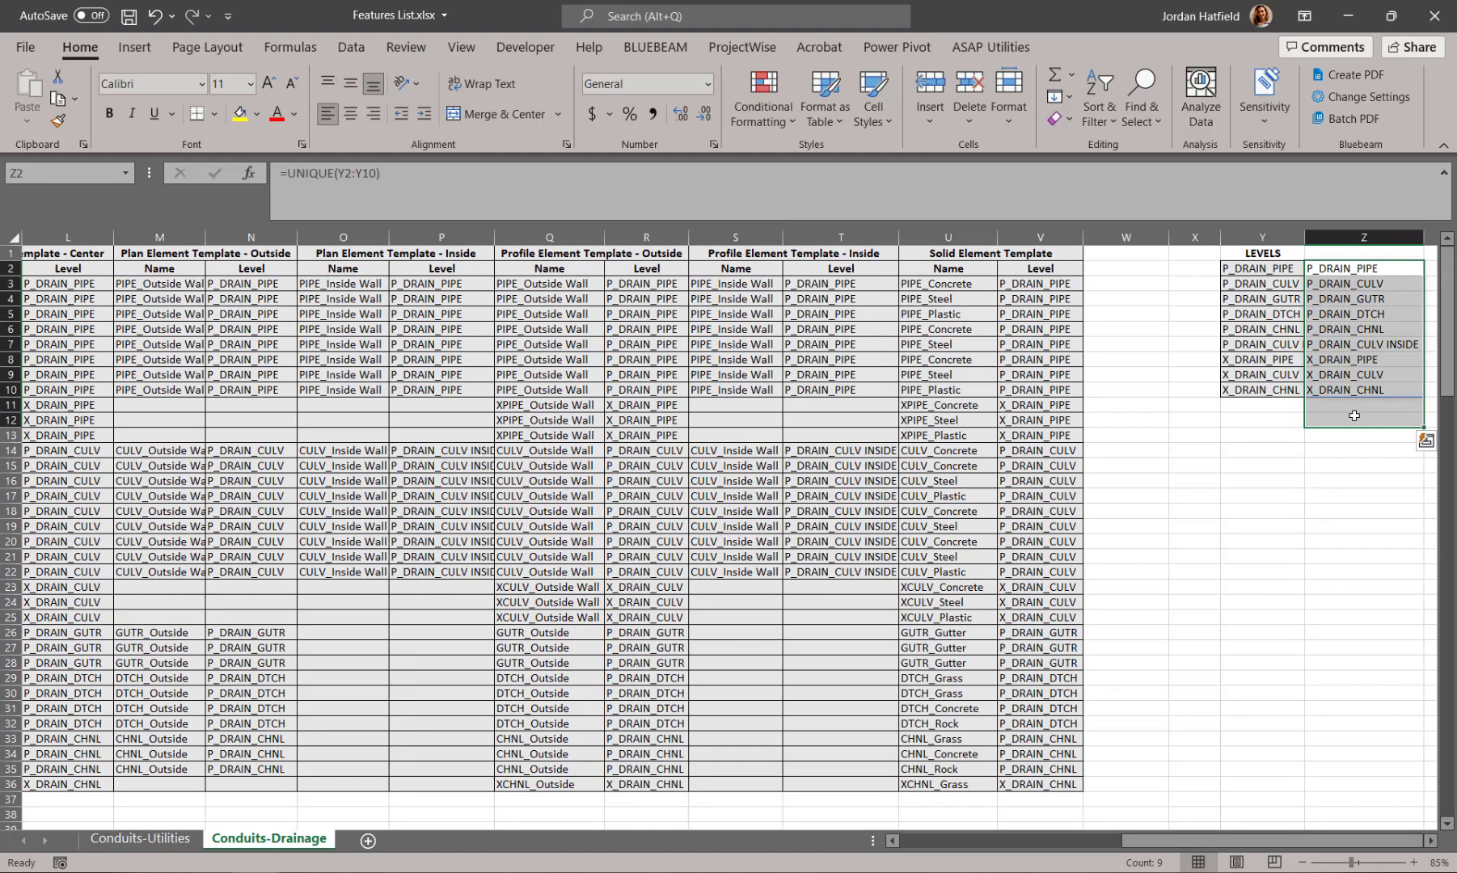
key(Delete)
click(1265, 555)
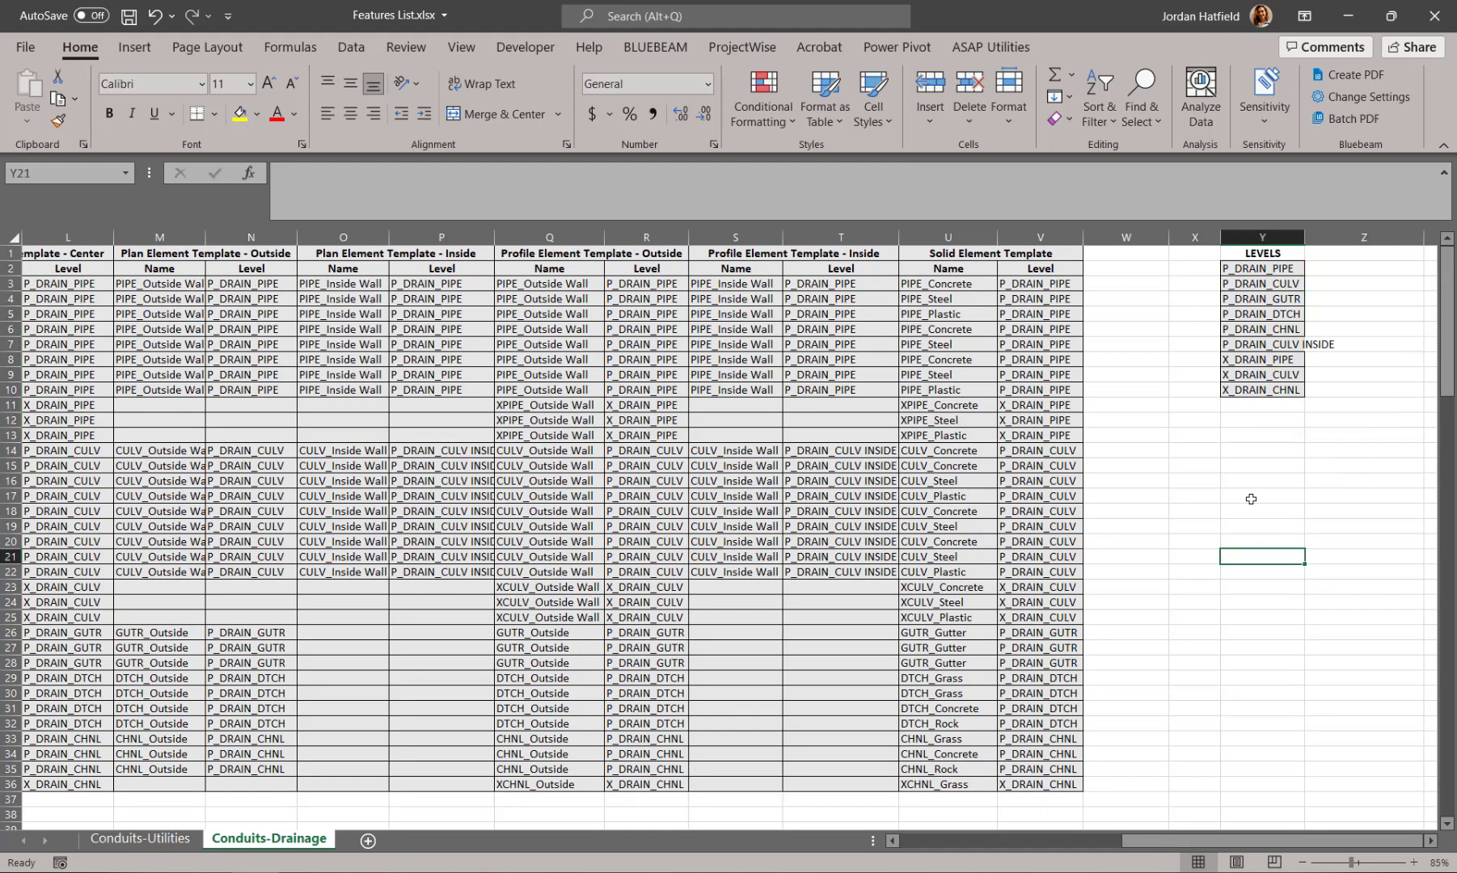
click(1307, 248)
double_click(1304, 237)
- Switch back to OpenRoads Designer and rename the new level as P_DRAIN_PIPE
drag(1183, 23, 2, 647)
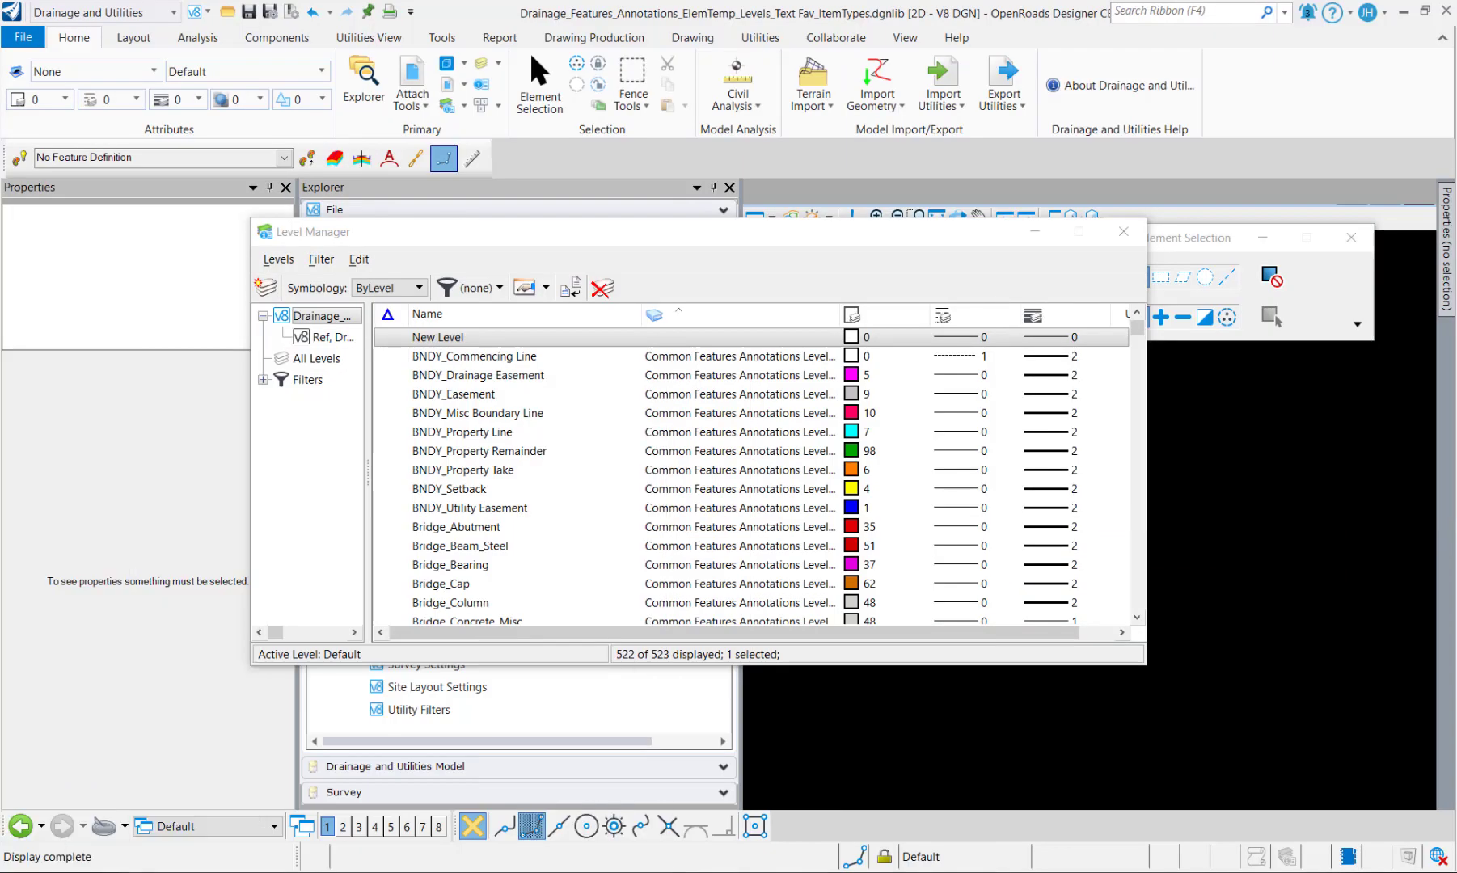
click(464, 340)
click(465, 338)
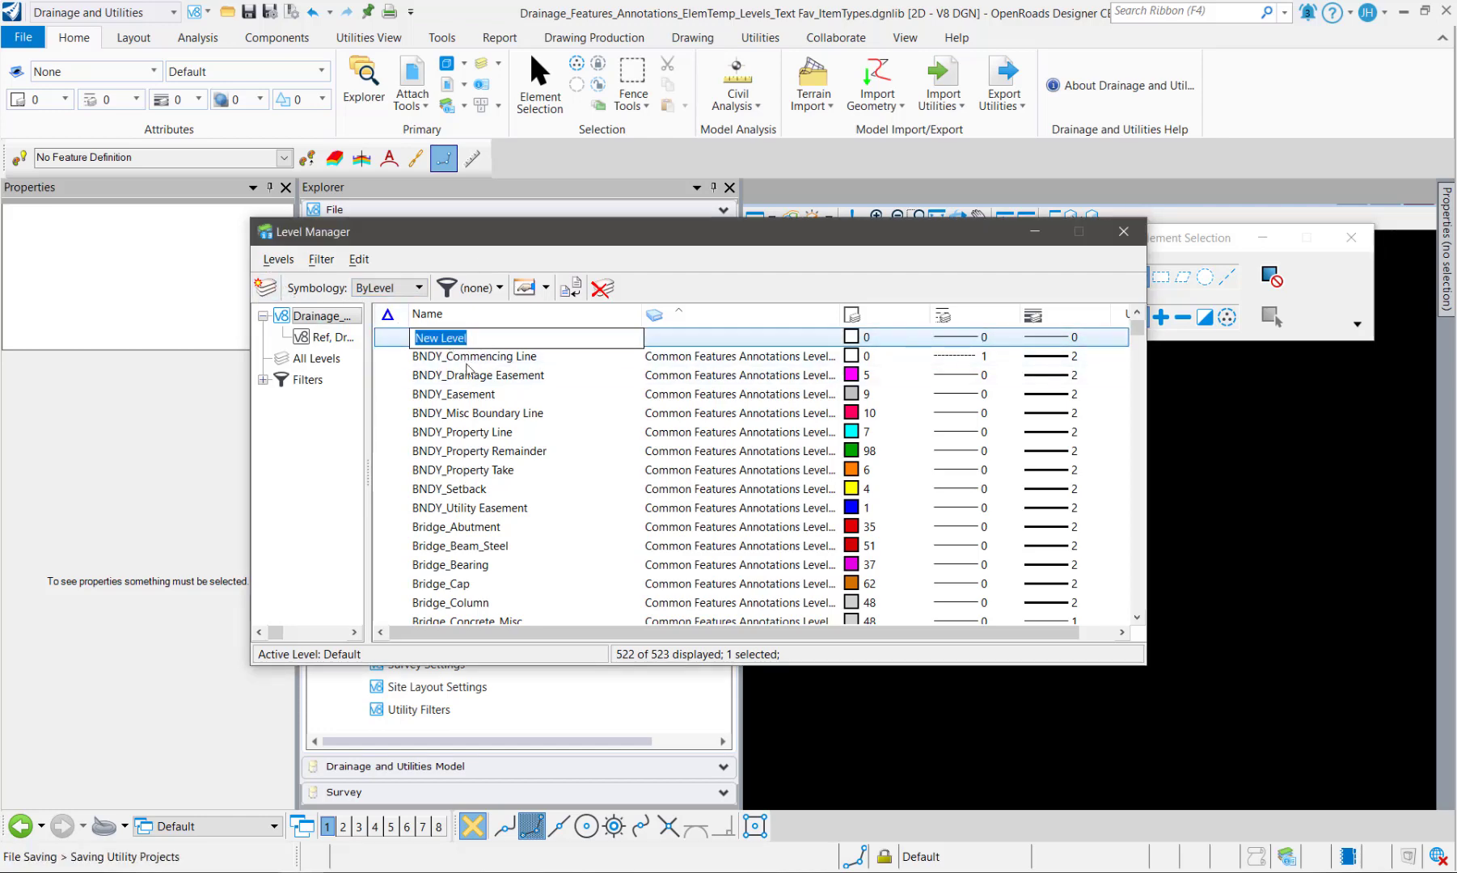
text(P_DRAIN_PIPE)
key(Return)
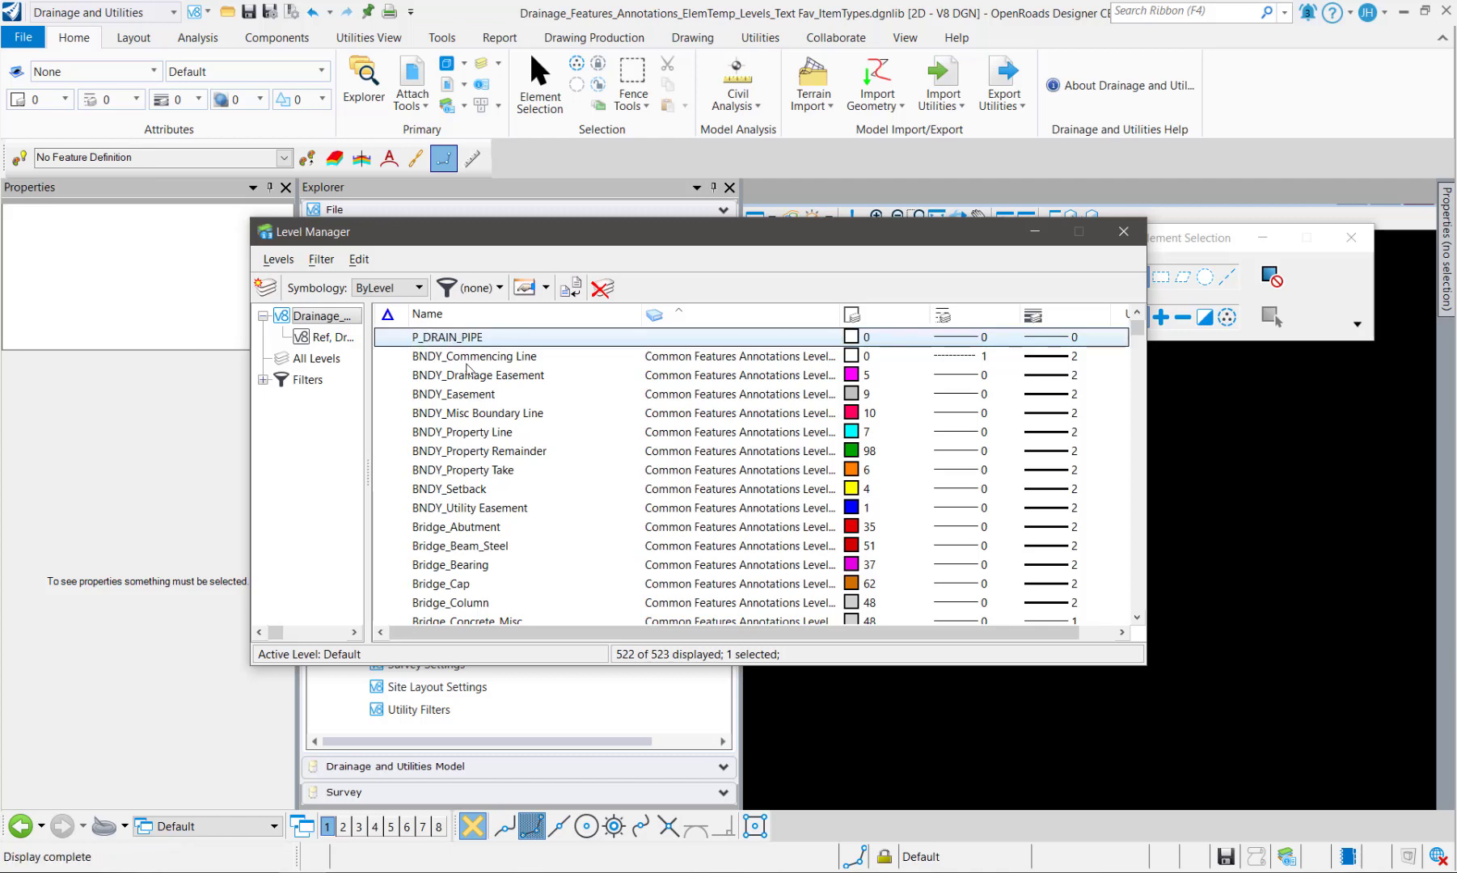
- Set the P_DRAIN_PIPE level to color 7 and line weight 4, and widen the Level Manager
click(869, 338)
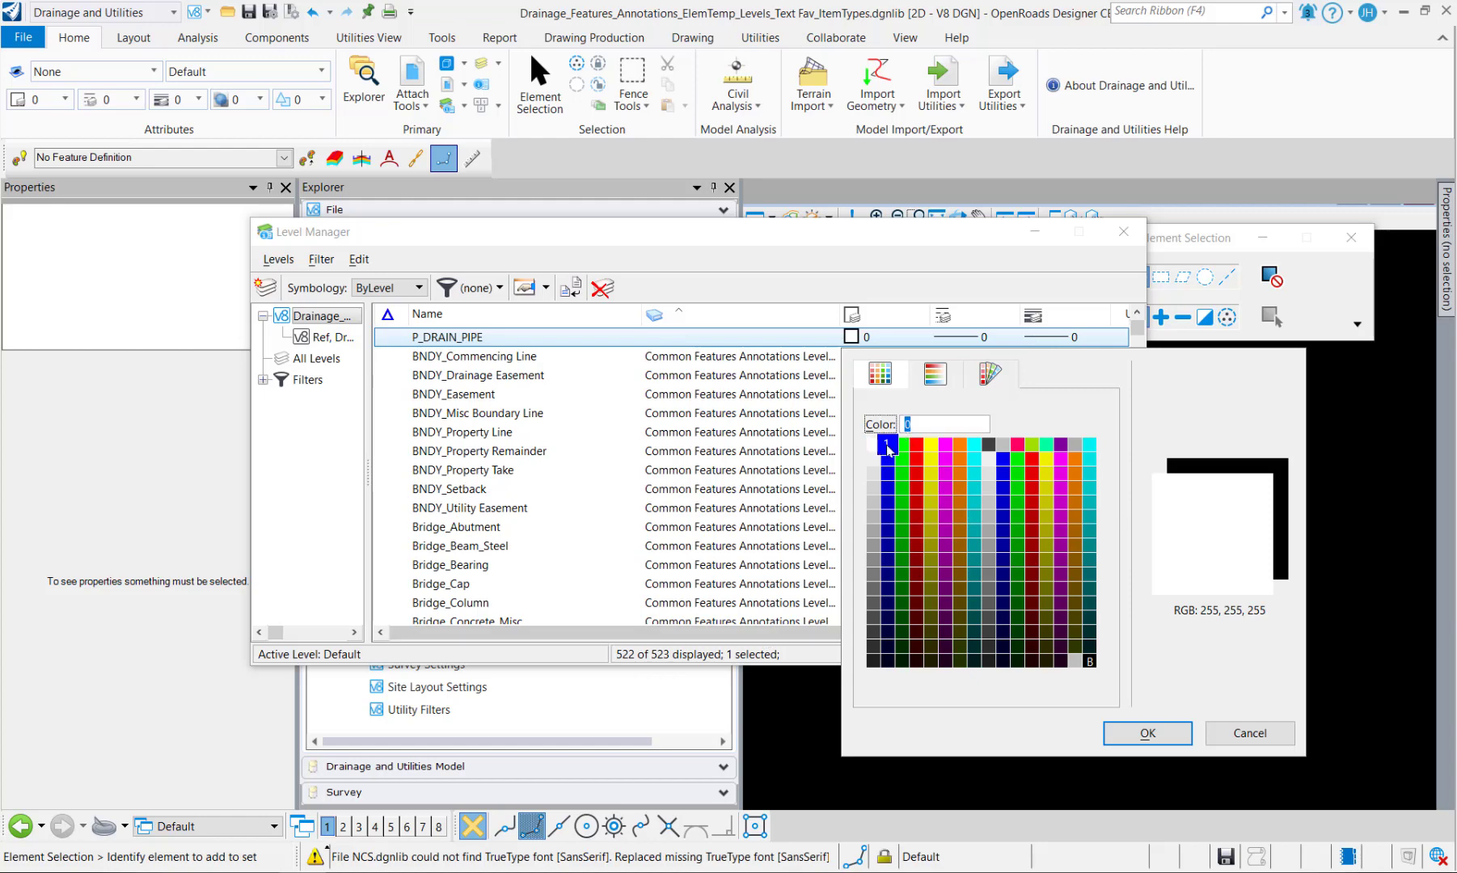
click(974, 445)
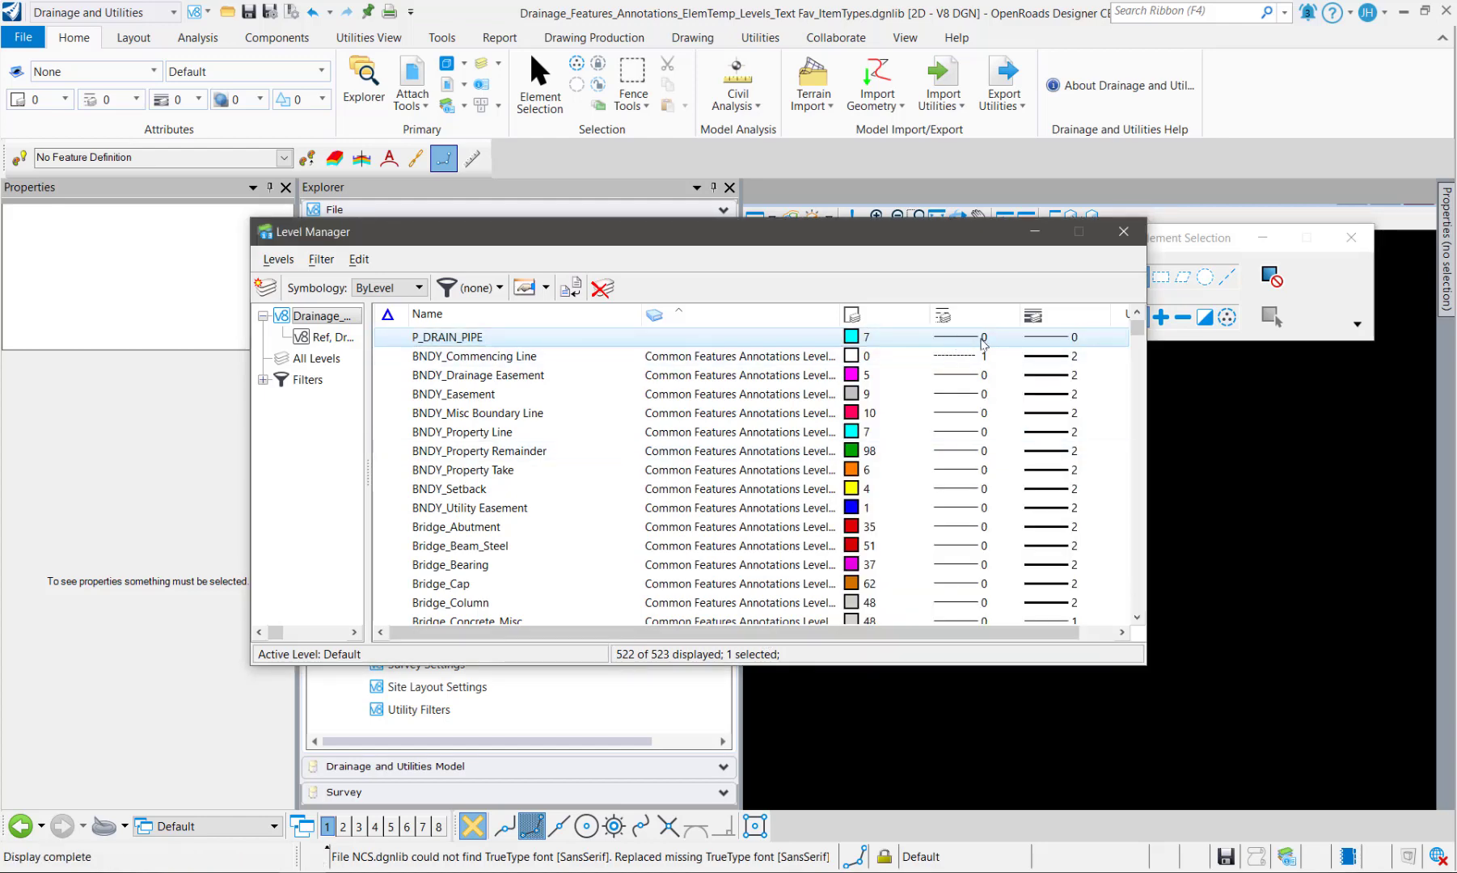
click(1059, 341)
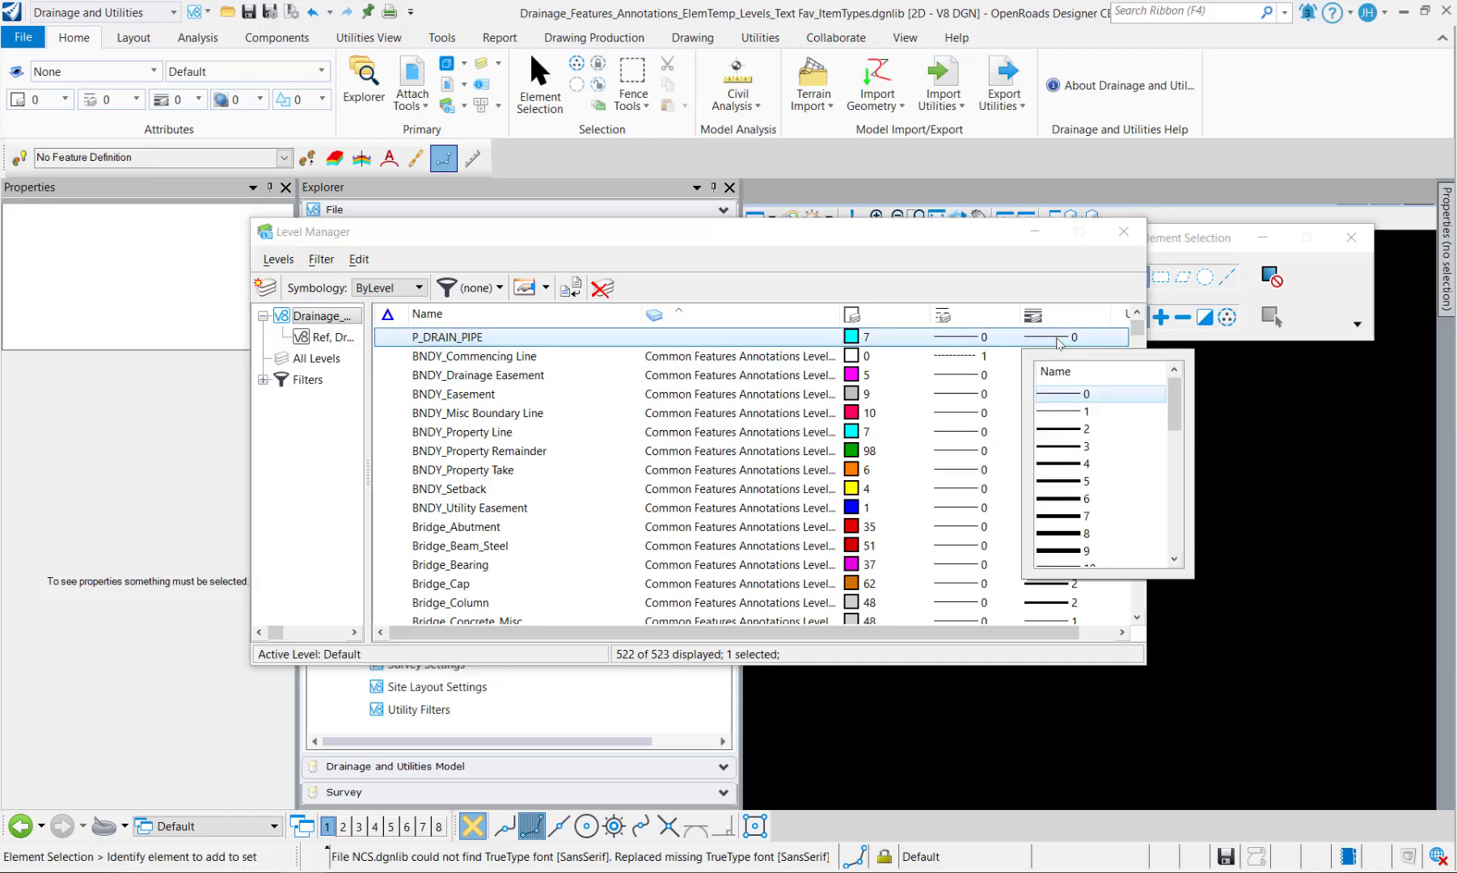
click(1087, 464)
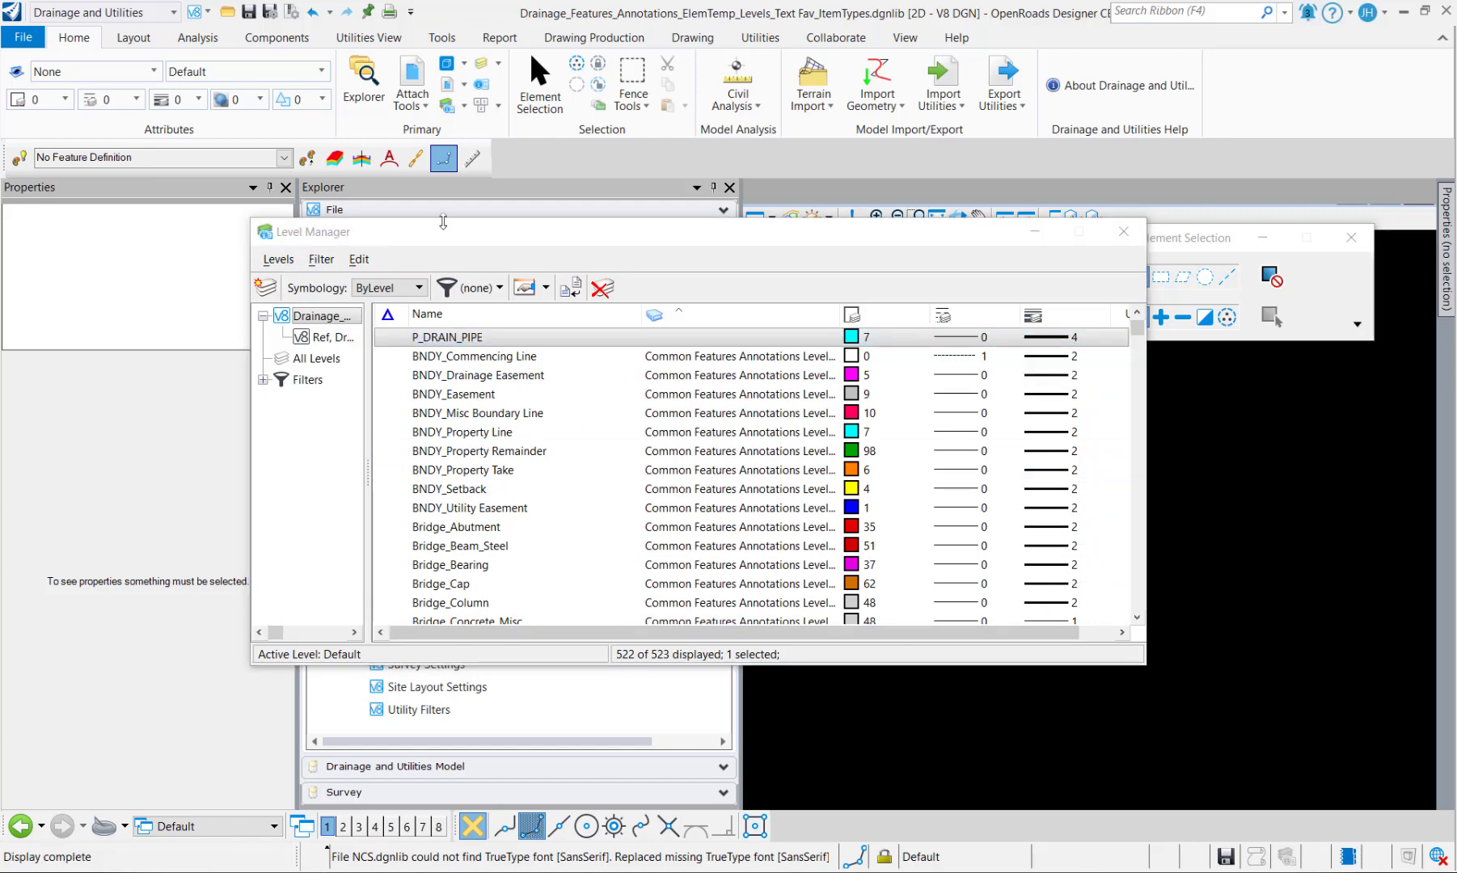
drag(442, 230, 283, 227)
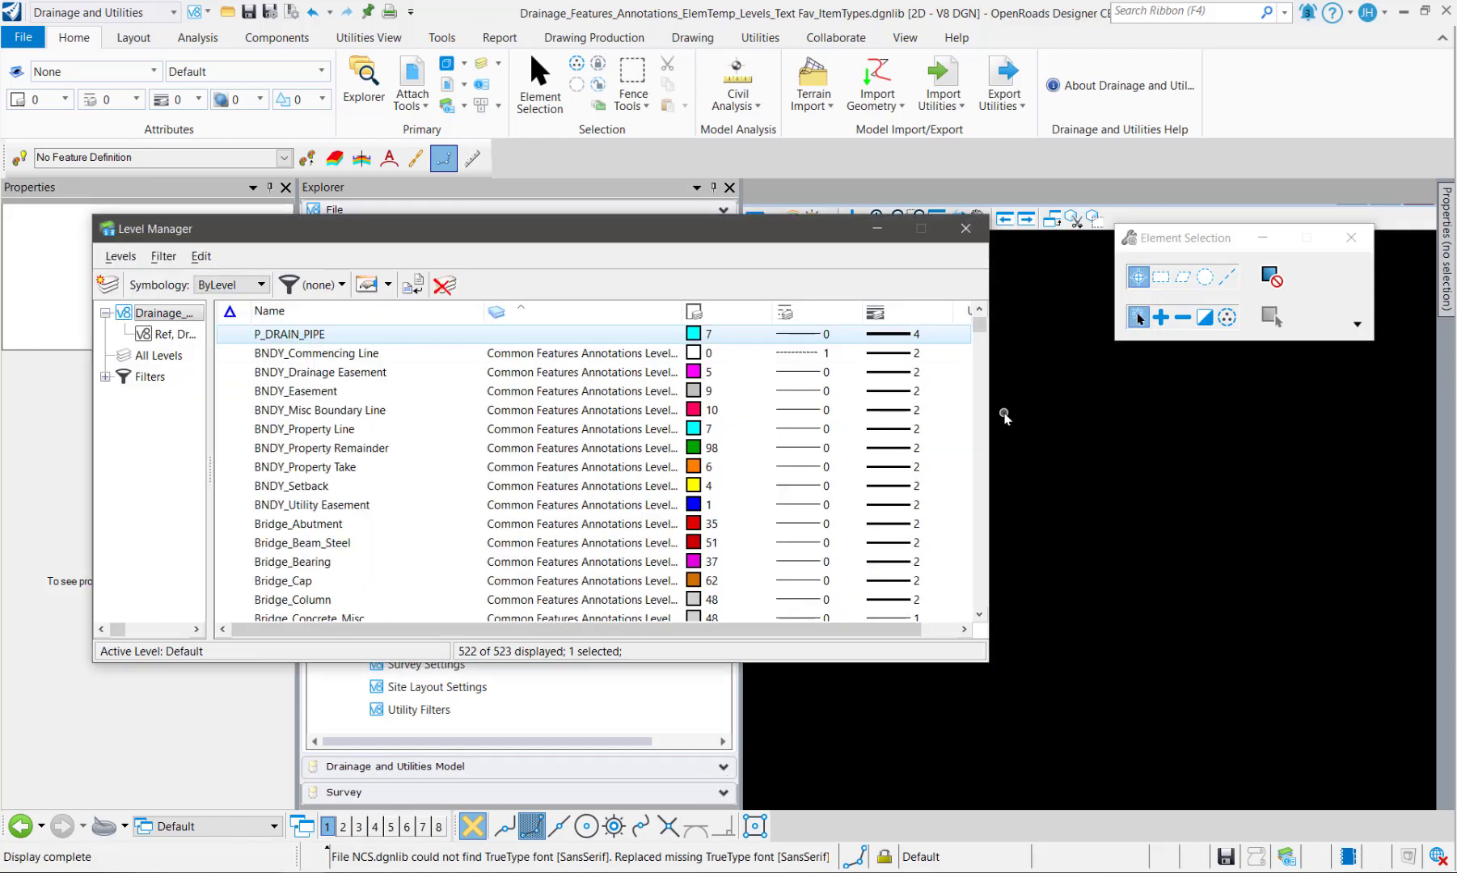
drag(988, 414, 1098, 415)
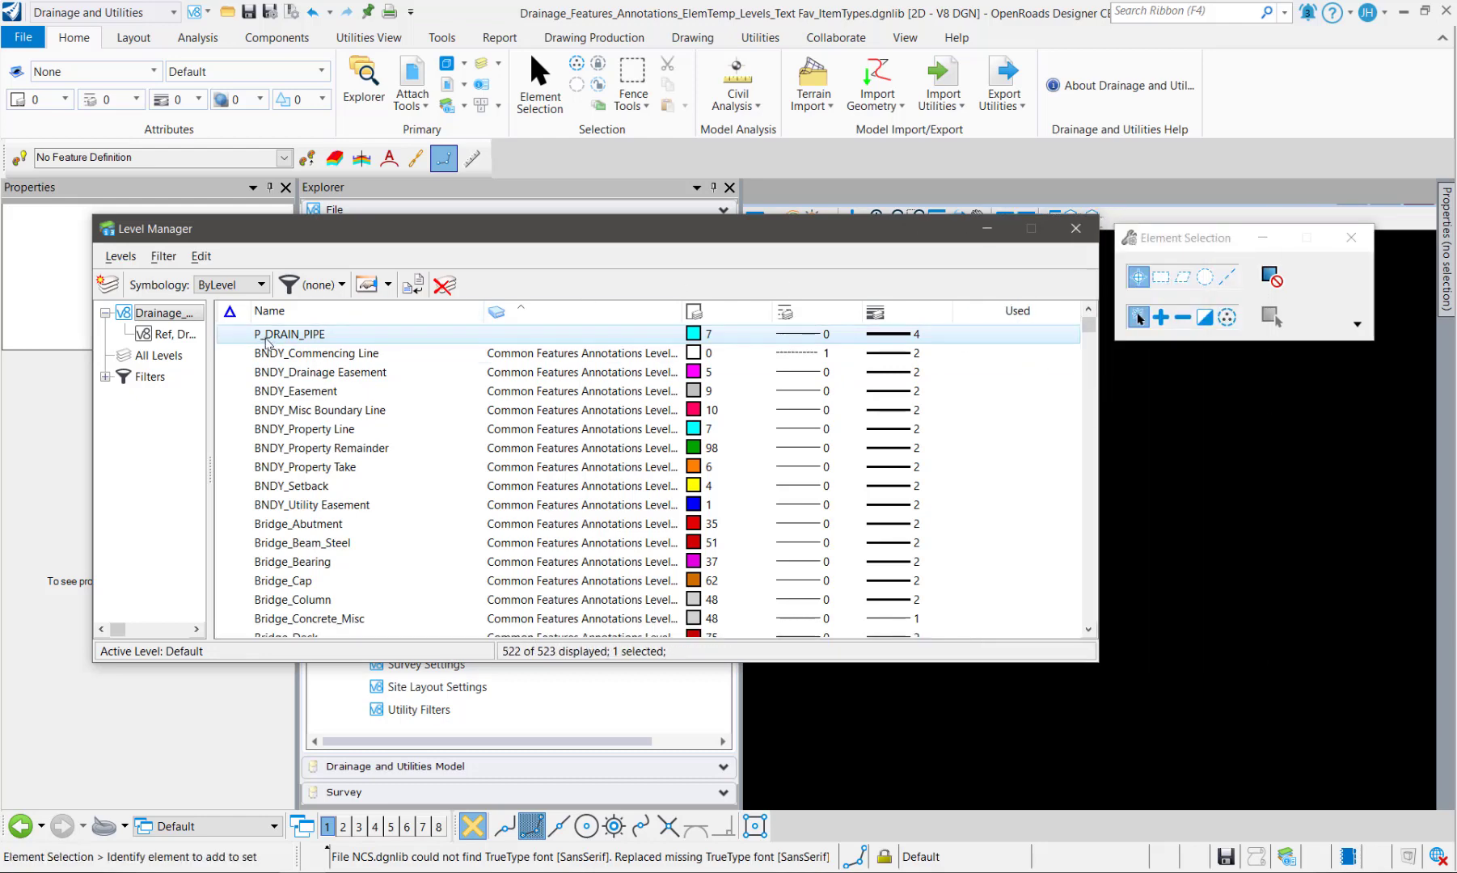
- Duplicate the P_DRAIN_PIPE level and rename the copy as P_DRAIN_CULV
right_click(271, 335)
click(355, 566)
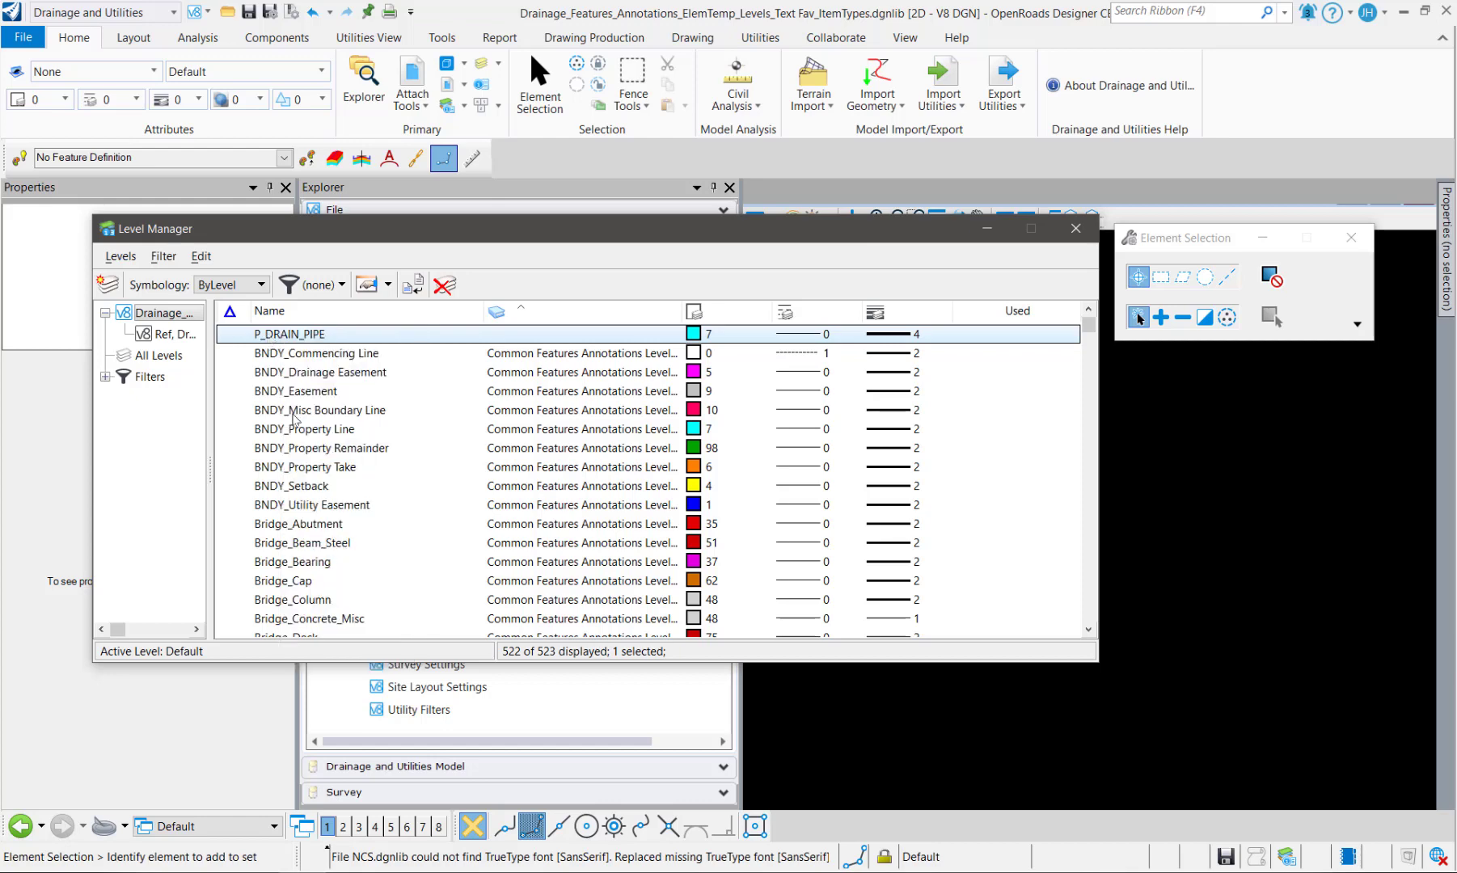
right_click(301, 330)
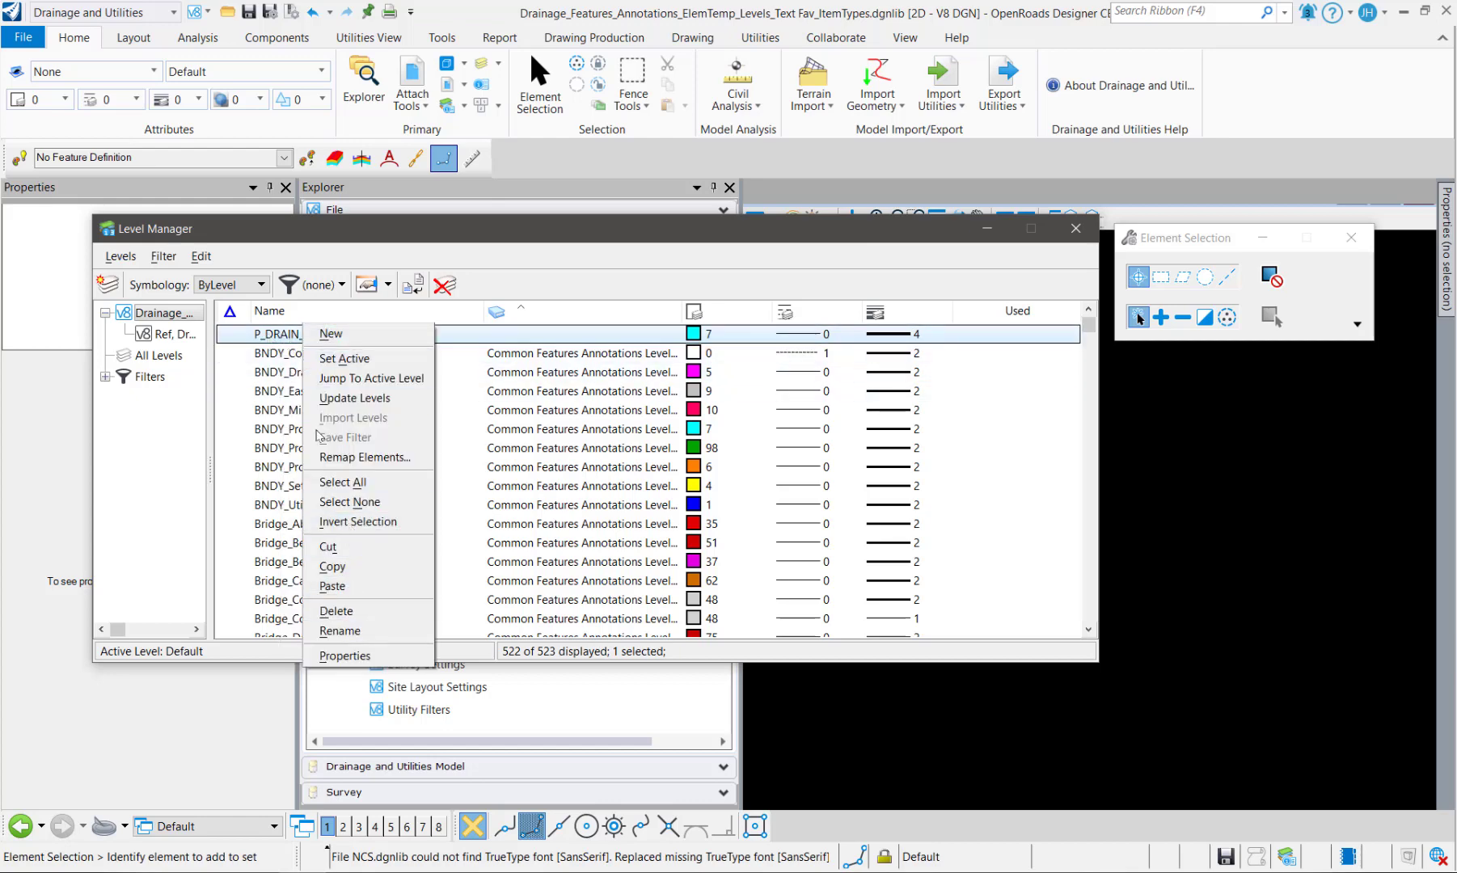
click(332, 586)
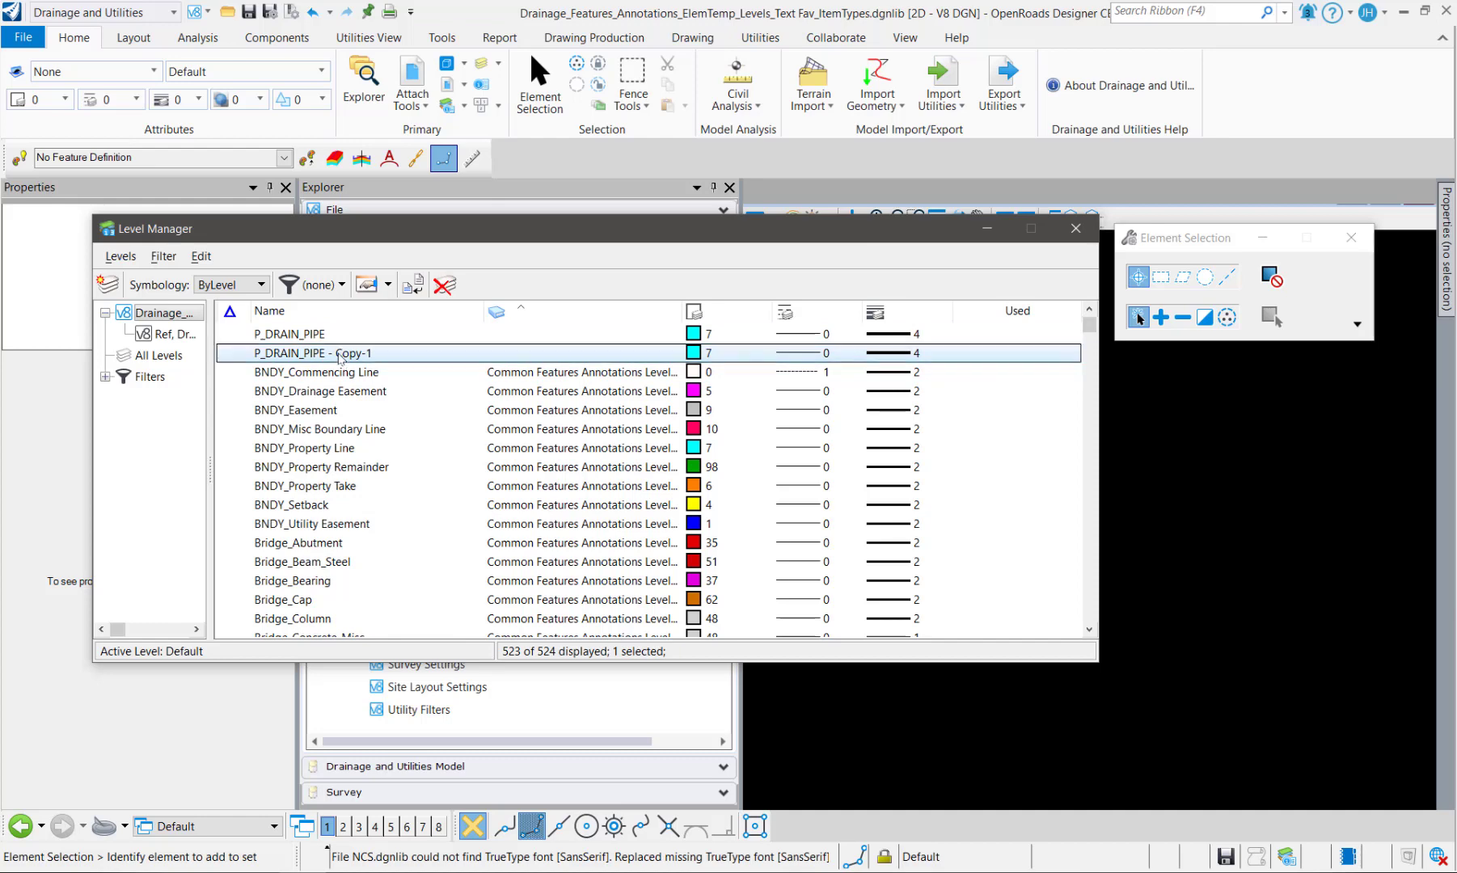
right_click(367, 349)
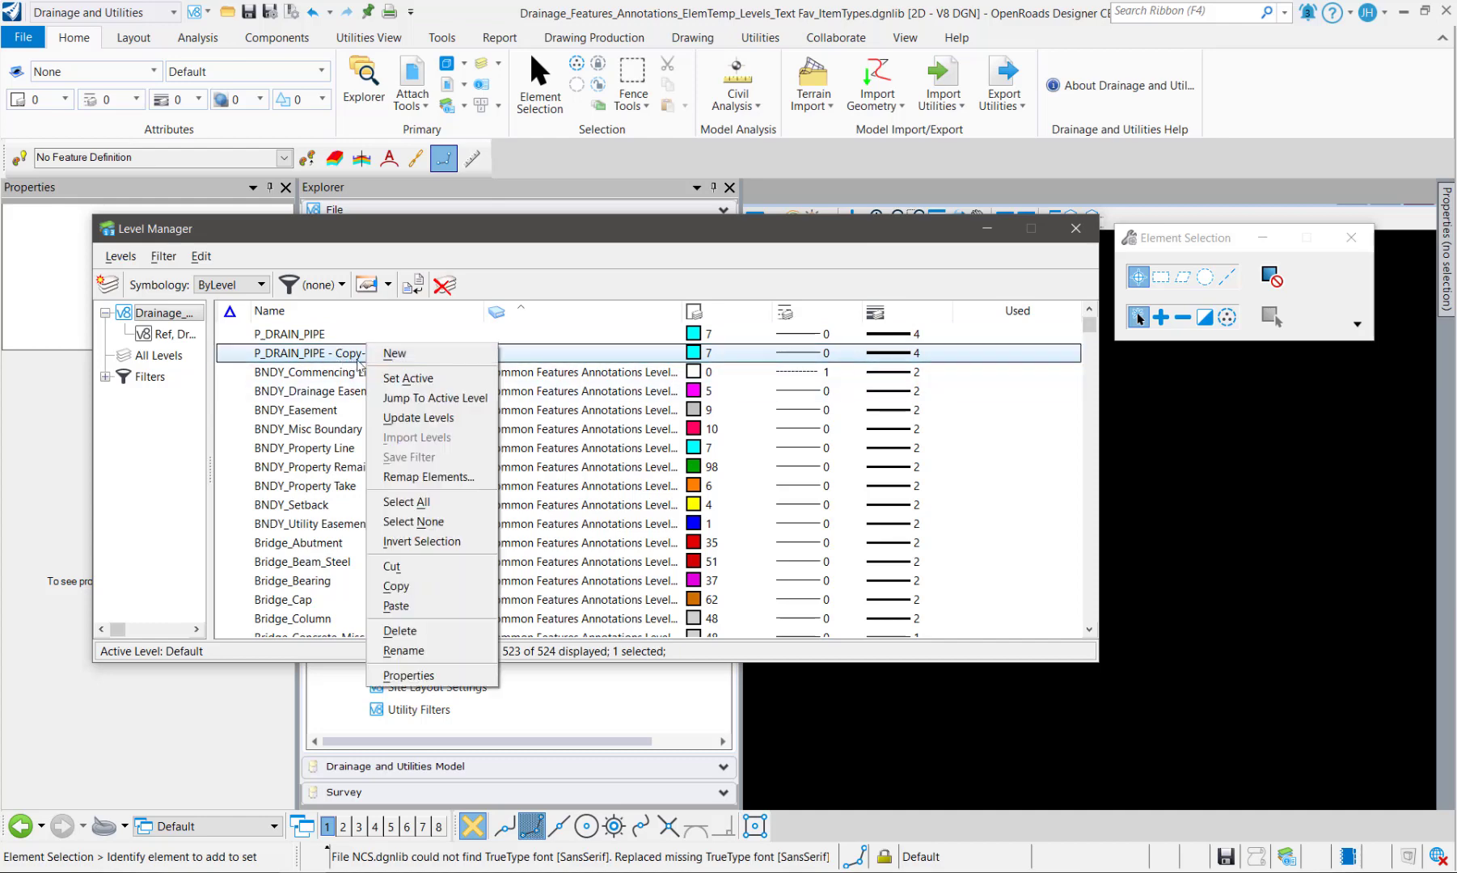
click(404, 651)
drag(305, 356, 385, 361)
text(CULV)
key(Return)
- Duplicate the P_DRAIN_CULV level and rename the copy as P_DRAIN_GUTR
right_click(335, 354)
click(368, 584)
right_click(329, 356)
click(364, 606)
right_click(344, 354)
click(348, 650)
text(GUTR)
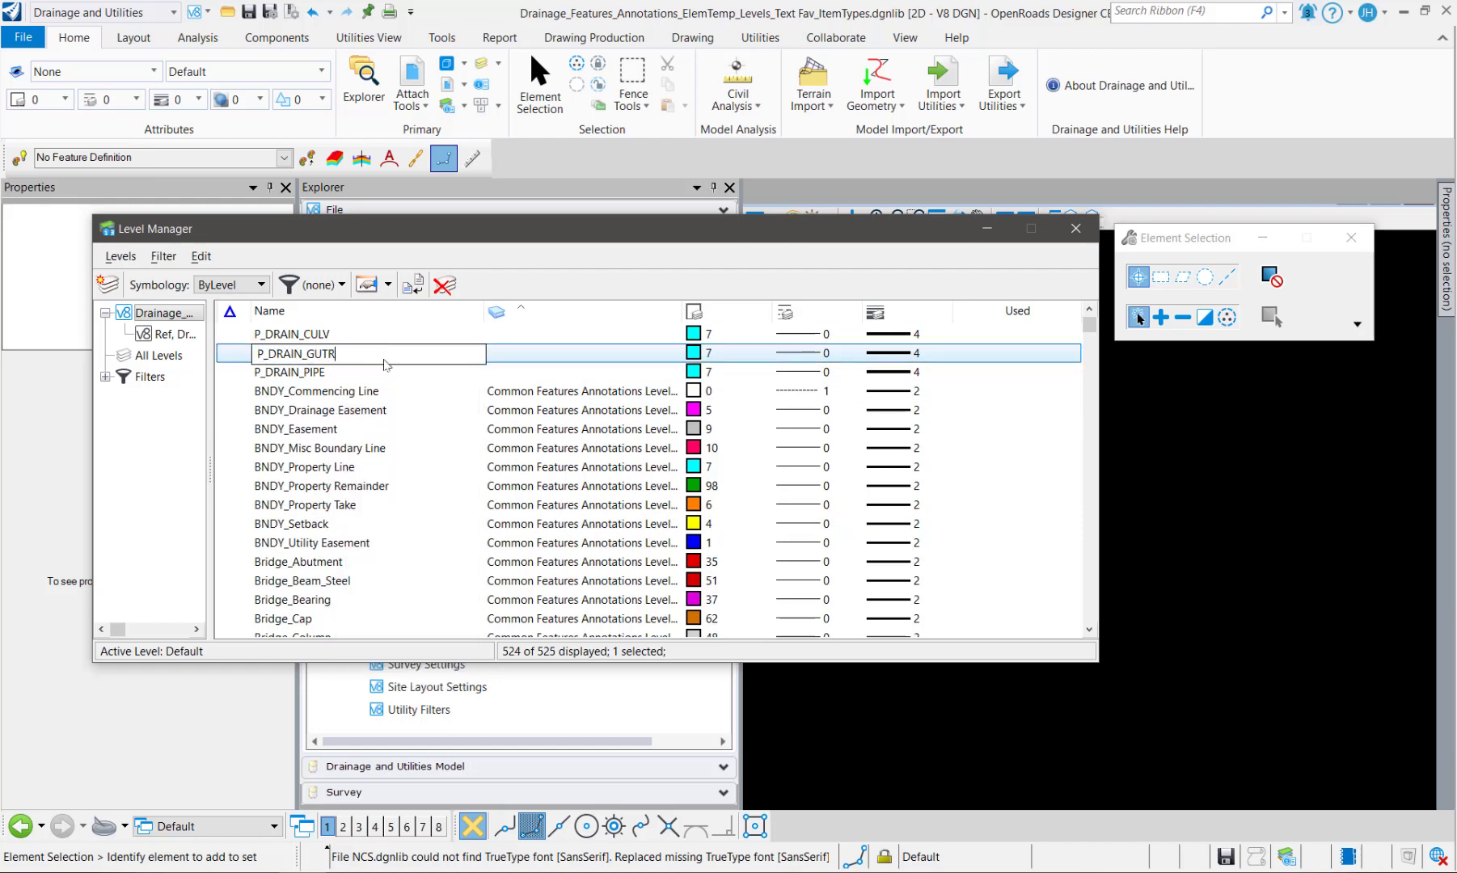
key(Return)
- Duplicate the P_DRAIN_GUTR level and rename the copy as P_DRAIN_DTCH
right_click(350, 353)
click(355, 605)
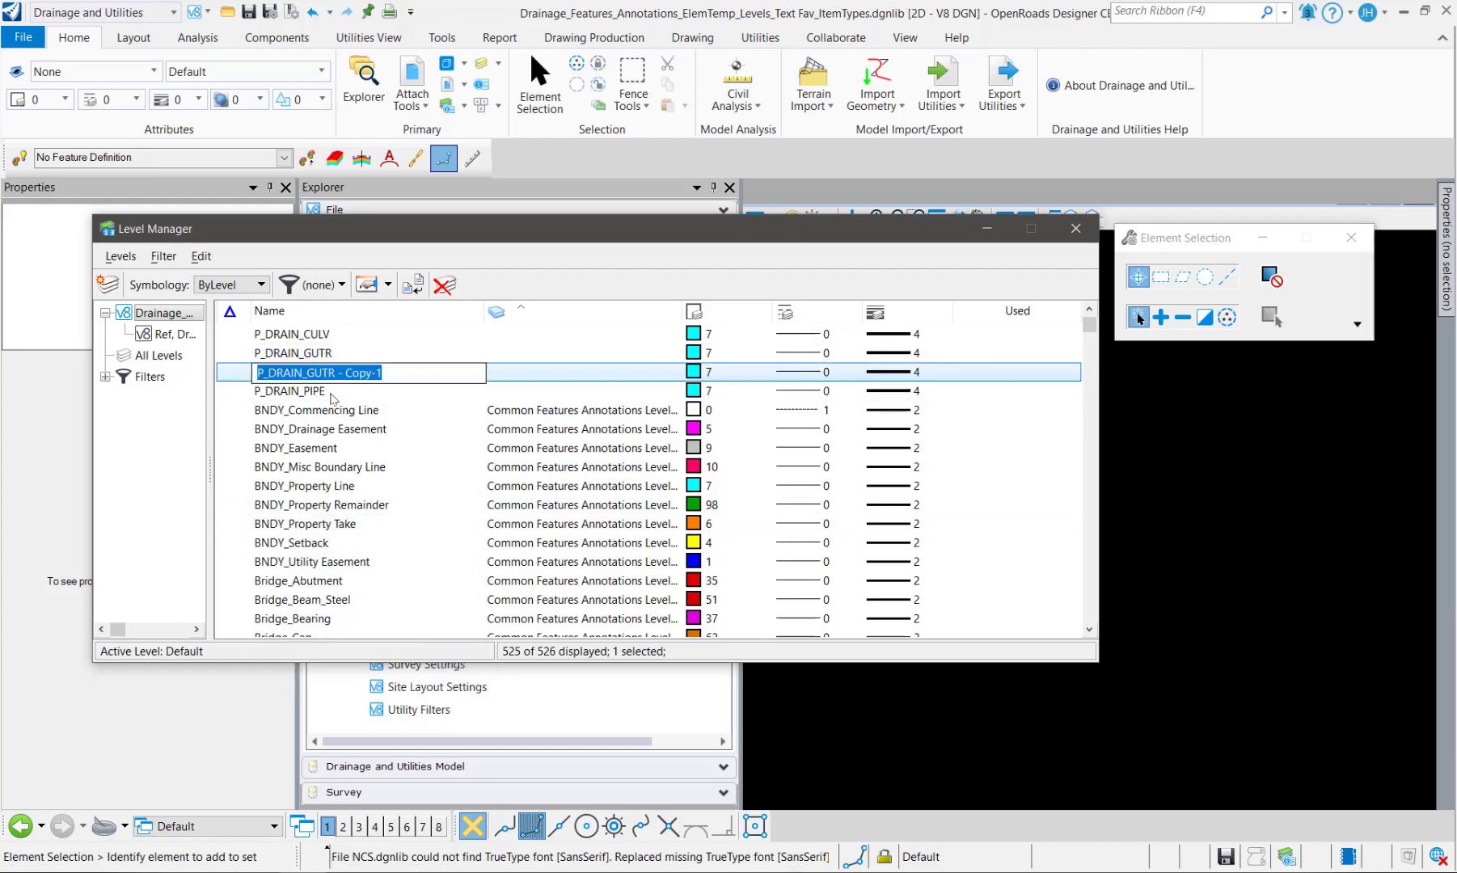
text(P_DRAIN_DTCH)
key(Return)
- Duplicate the P_DRAIN_DTCH level and rename the copy as P_DRAIN_CHNL
click(324, 624)
right_click(346, 370)
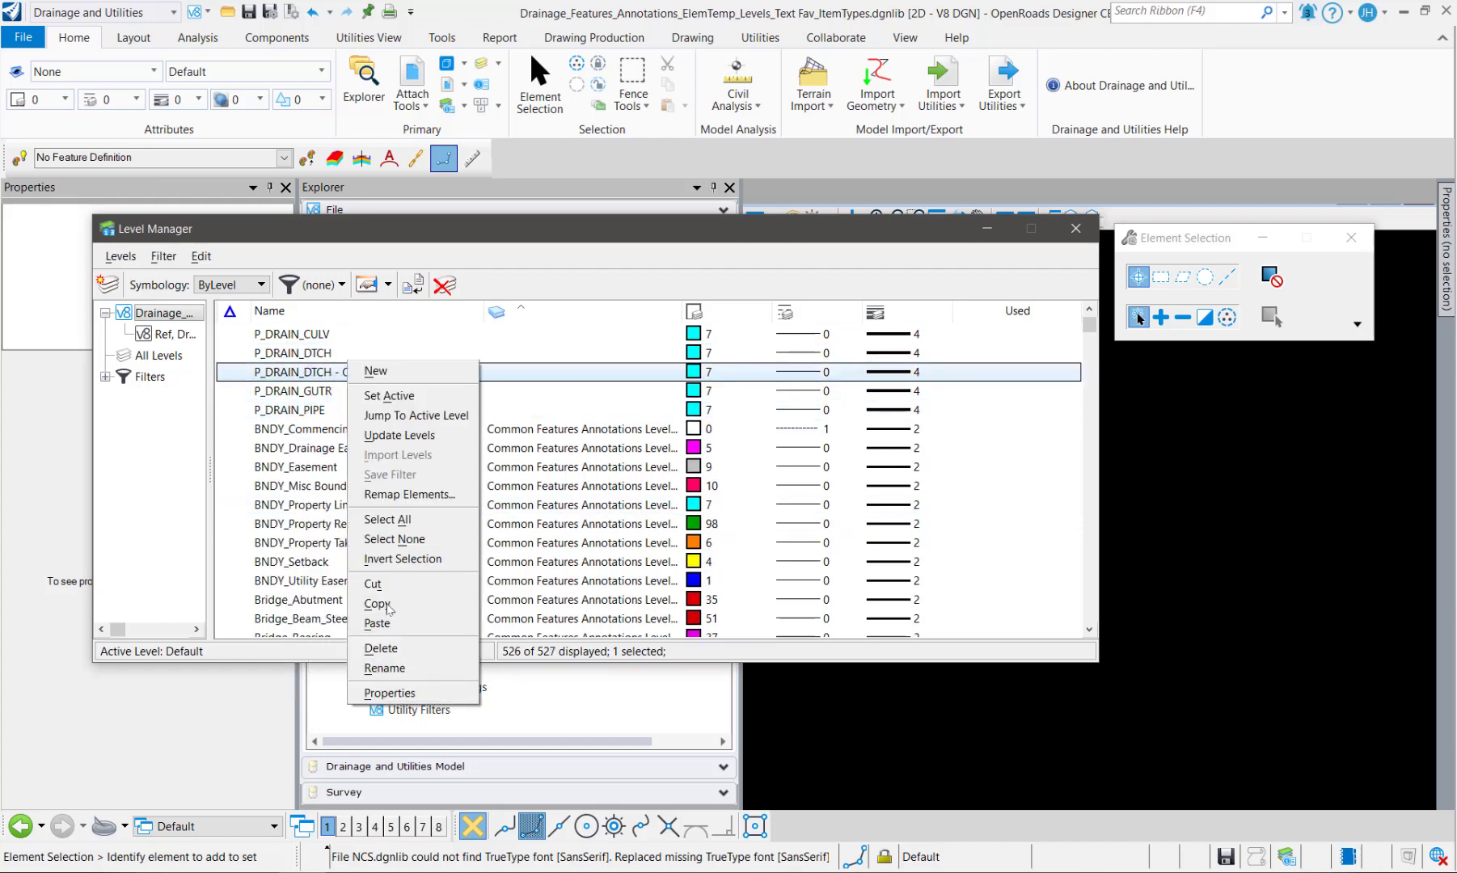
click(378, 669)
drag(307, 371, 401, 377)
text(CHNL)
key(Return)
- Duplicate the P_DRAIN_CHNL level, rename the copy as P_DRAIN_CULV INSIDE and set its line style to 3
right_click(323, 368)
click(348, 605)
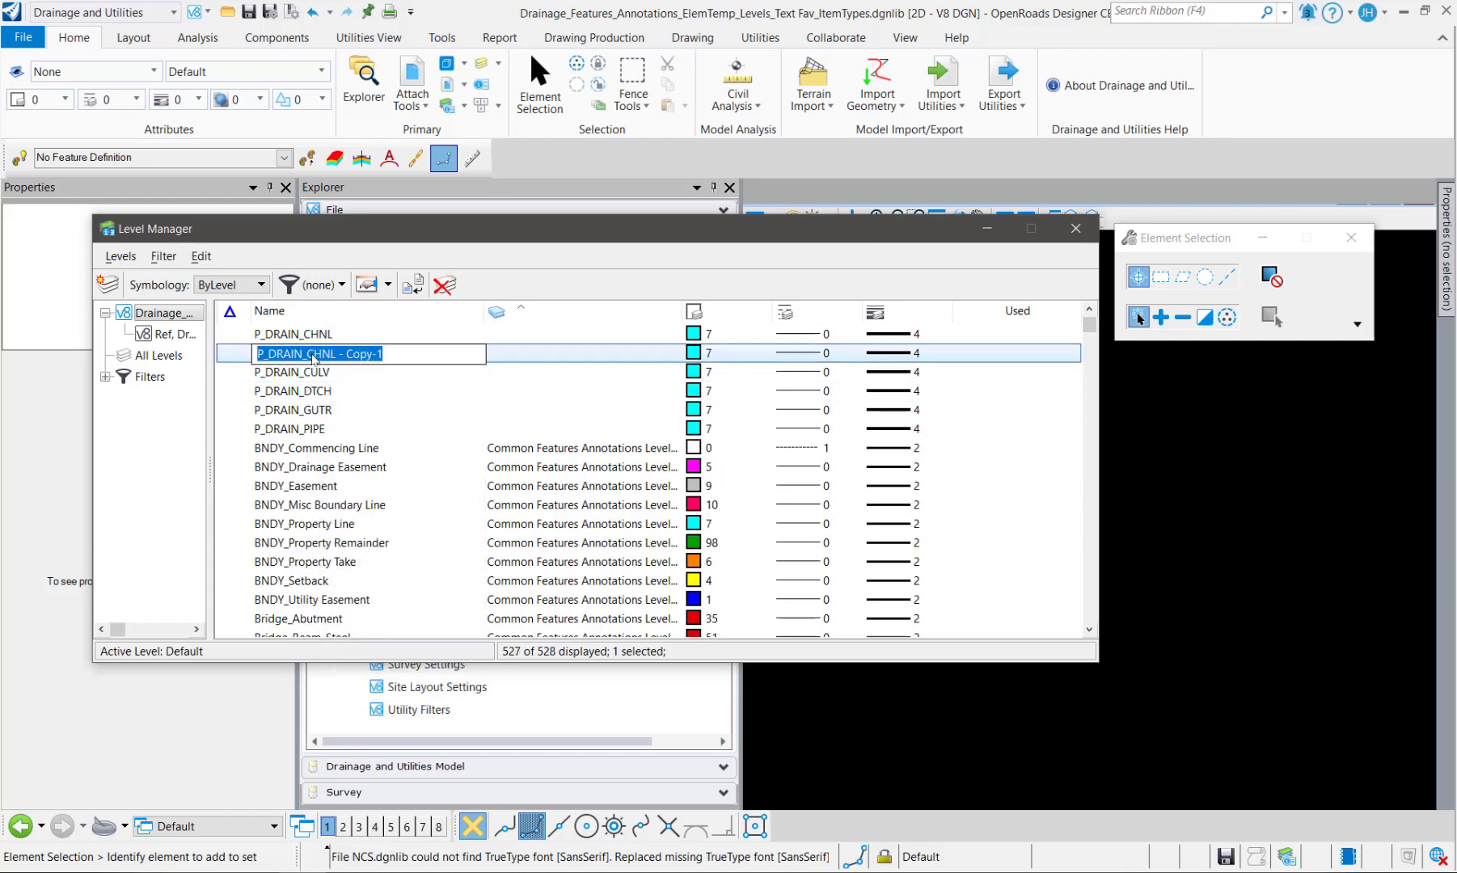
drag(313, 353, 403, 356)
text(INSIDE)
key(Return)
click(710, 354)
click(802, 354)
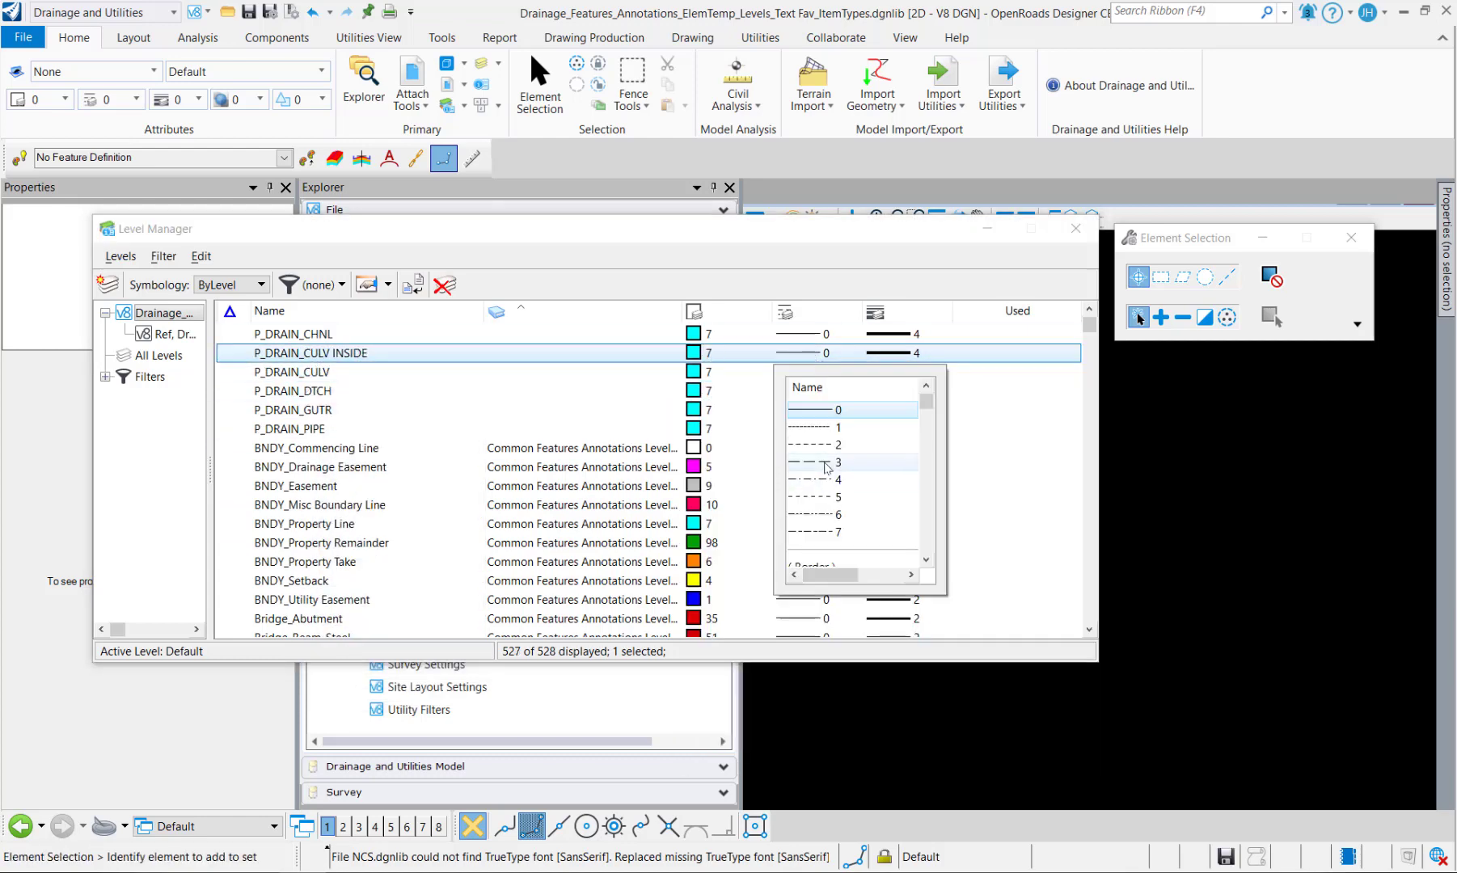
click(823, 468)
- Duplicate the P_DRAIN_CHNL level and rename the copy as X_DRAIN_PIPE
right_click(316, 341)
click(347, 582)
right_click(316, 328)
click(356, 587)
right_click(359, 346)
click(396, 650)
drag(305, 354, 391, 357)
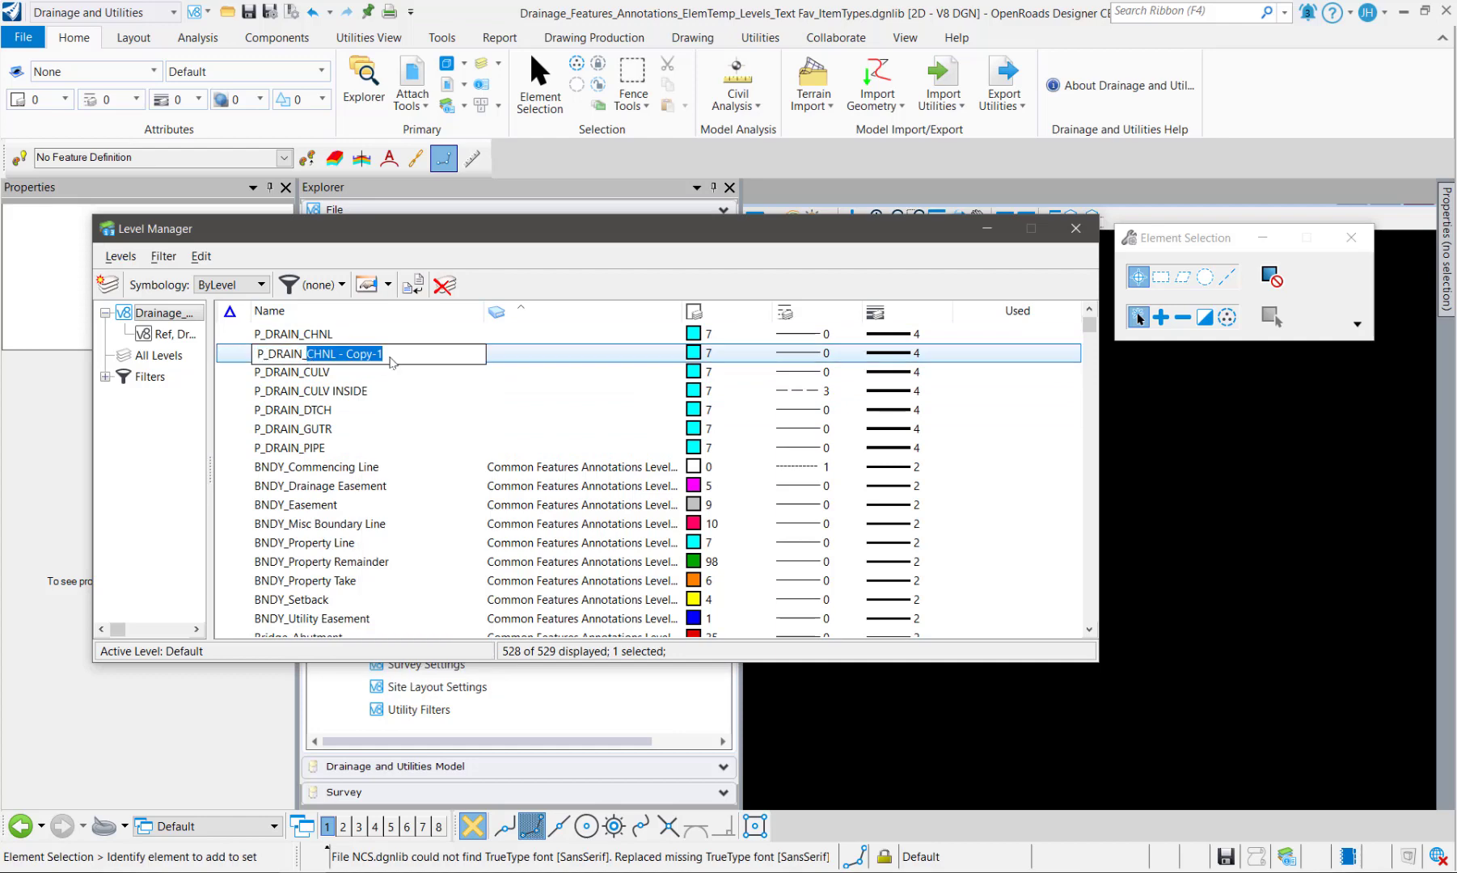
text(PIPE)
key(Return)
- Set the X_DRAIN_PIPE level to line weight 1 and color 135
click(889, 354)
click(938, 424)
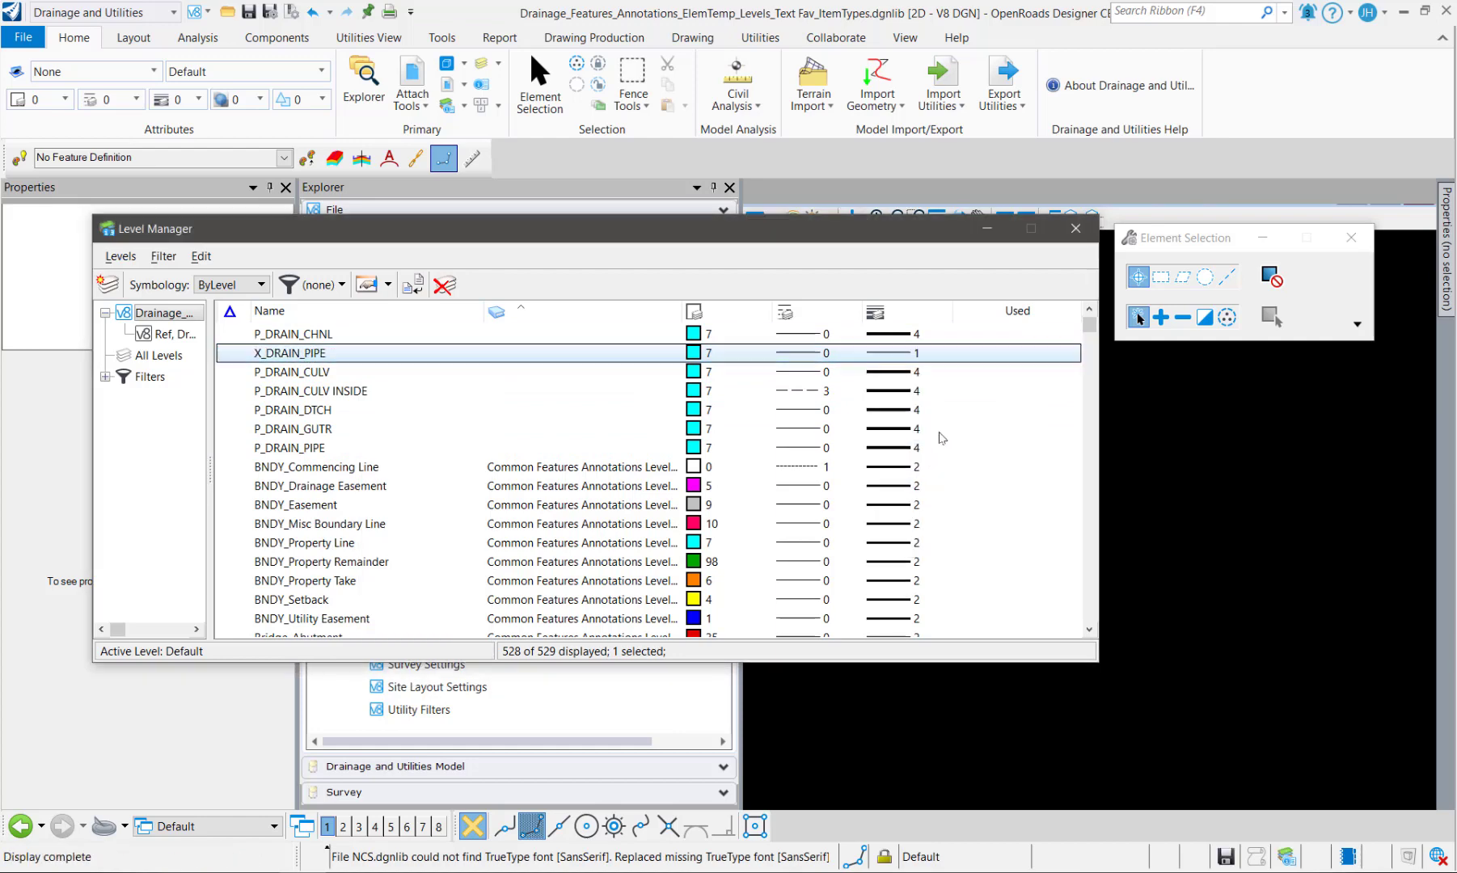
click(693, 353)
click(821, 583)
- Duplicate the X_DRAIN_PIPE level and rename the copy as X_DRAIN_CULV
right_click(289, 353)
click(388, 584)
right_click(313, 354)
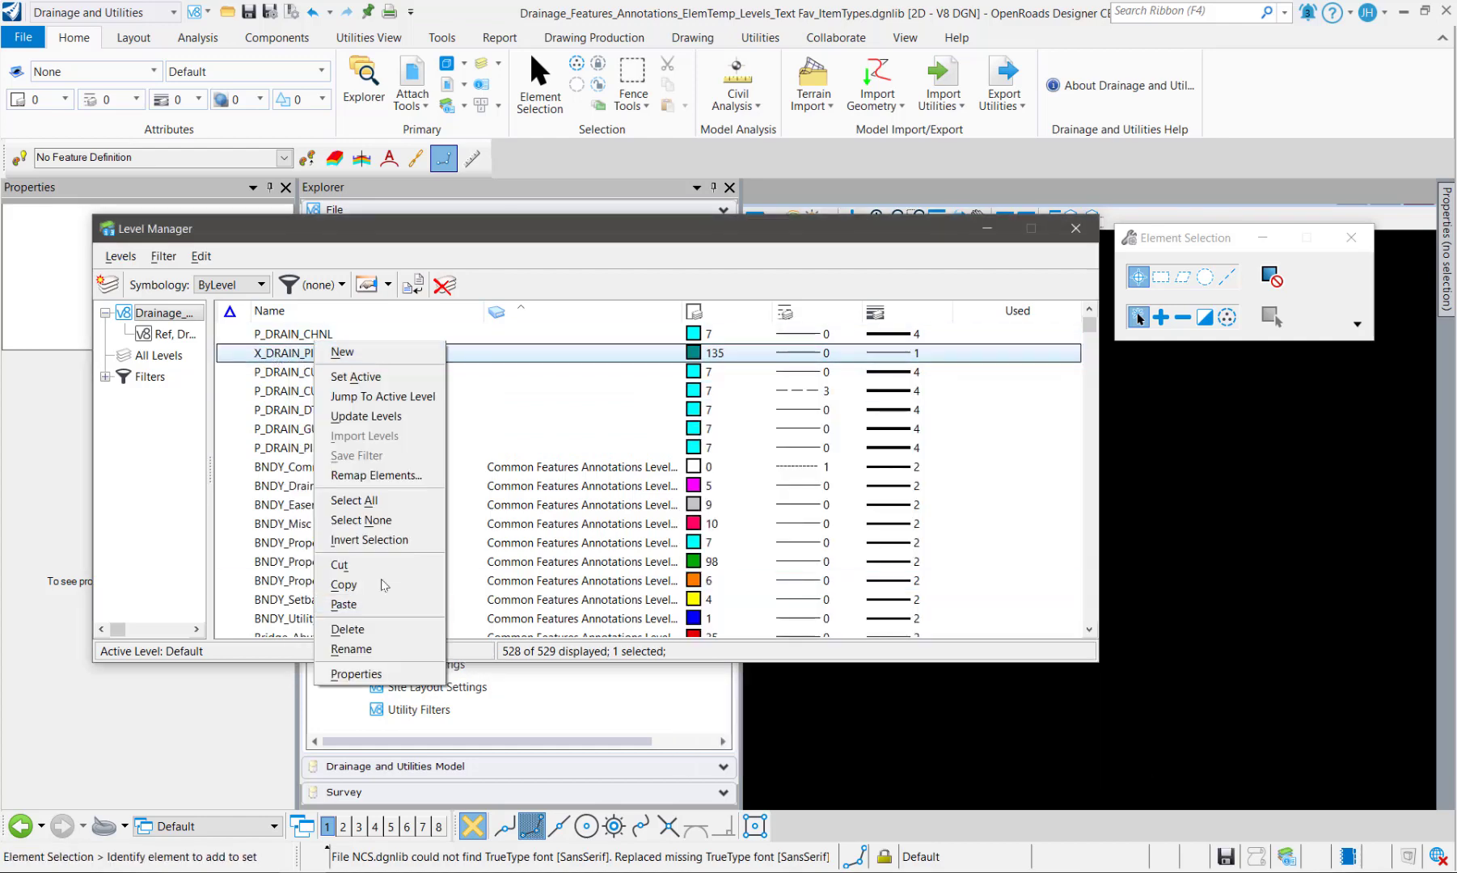
click(383, 604)
right_click(350, 468)
click(396, 767)
drag(308, 468, 488, 477)
text(CULV)
key(Return)
- Duplicate the X_DRAIN_CULV level and rename the copy as X_DRAIN_CHNL
right_click(304, 465)
click(367, 696)
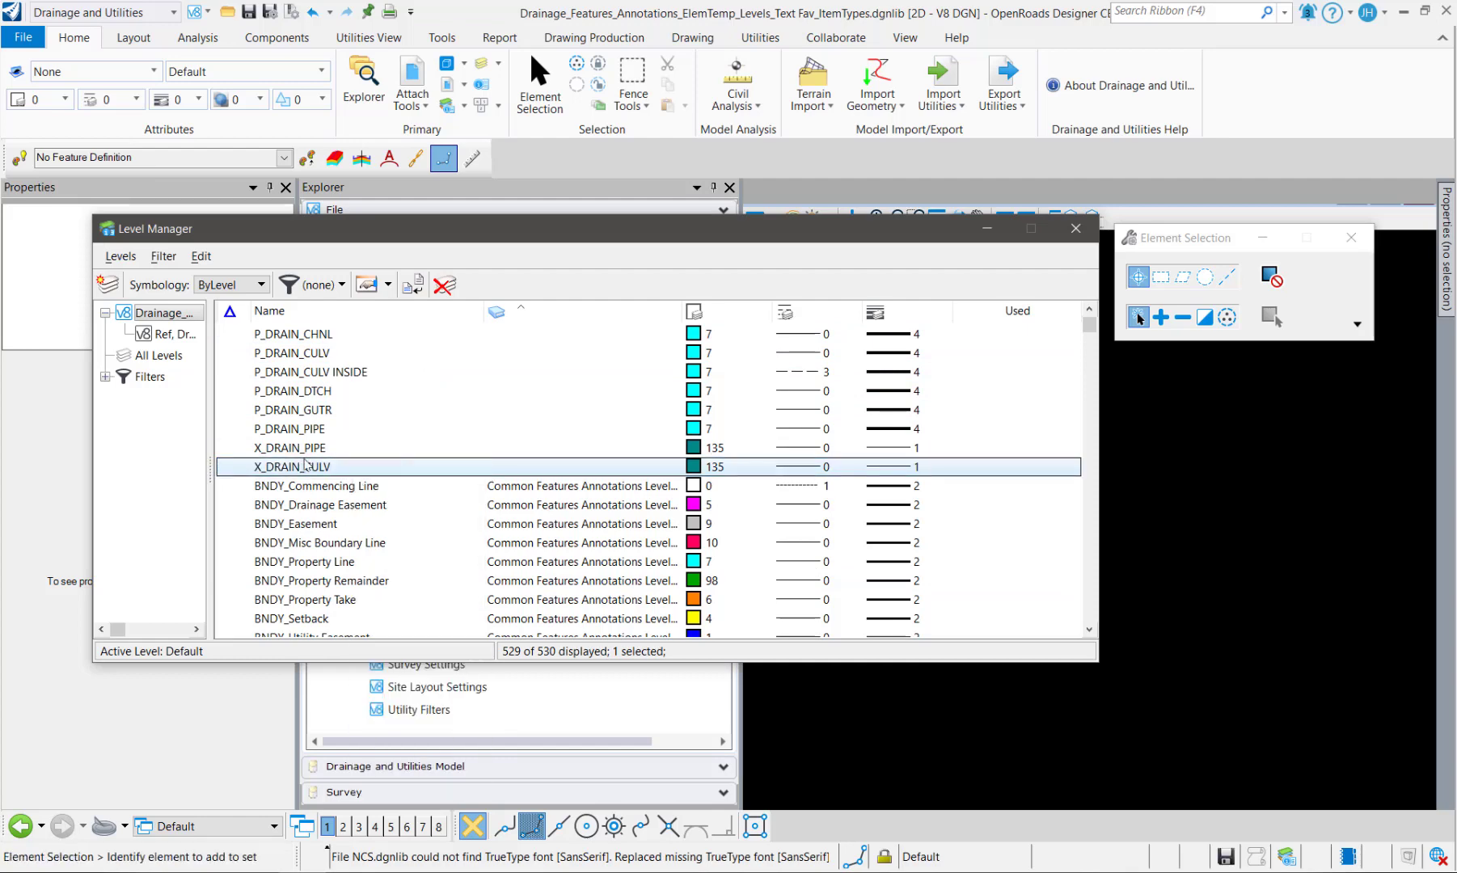
right_click(316, 465)
click(376, 714)
right_click(324, 471)
click(380, 767)
text(CHNL)
key(Return)
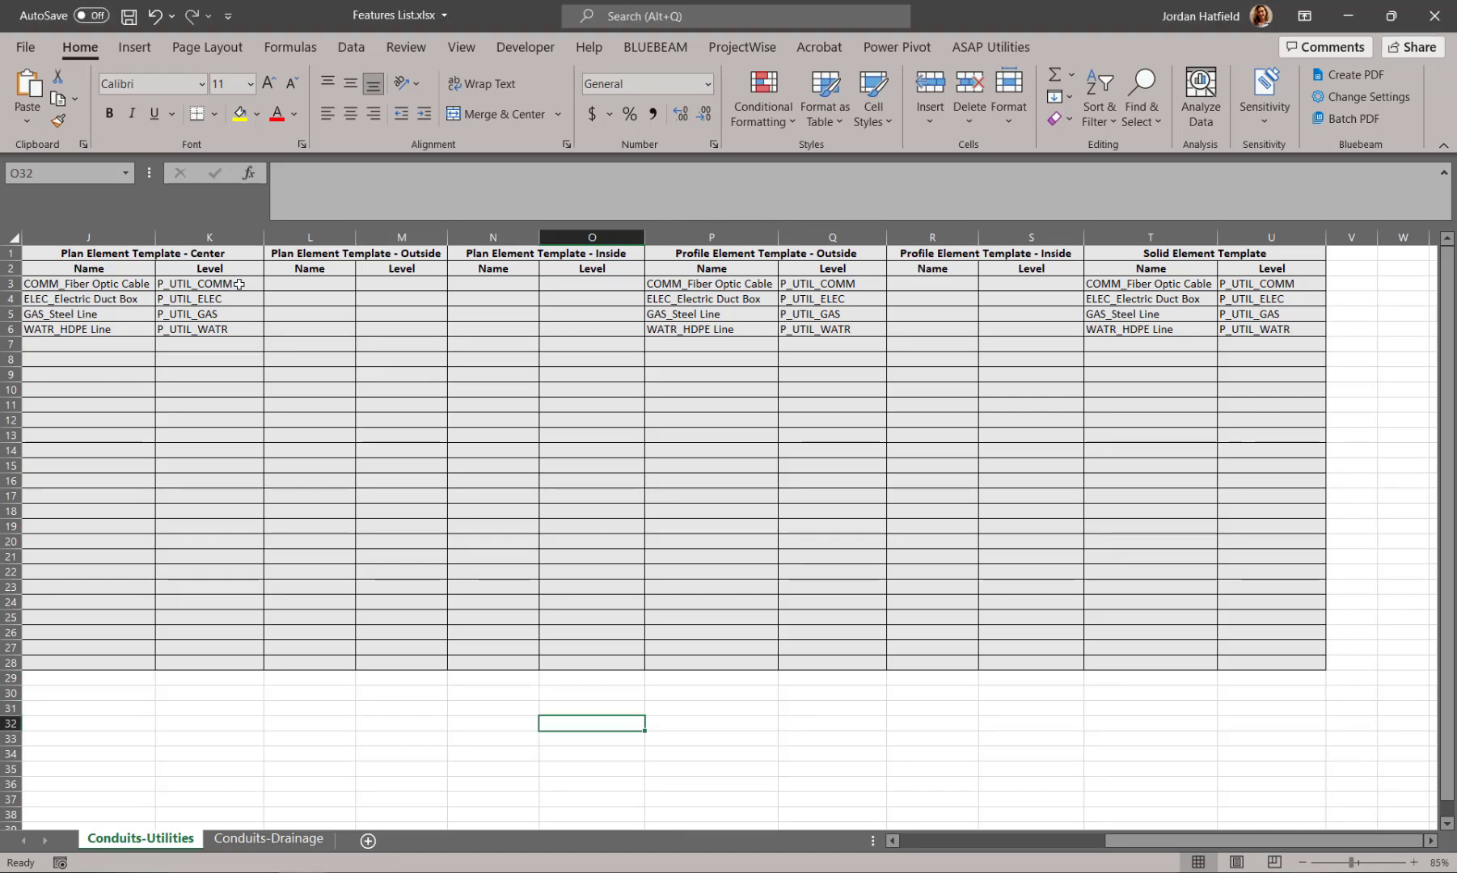
- Select the utility levels in K3:K6 of the Conduits-Utilities sheet and switch to the Utilities dgnlib in OpenRoads Designer
drag(239, 291, 253, 329)
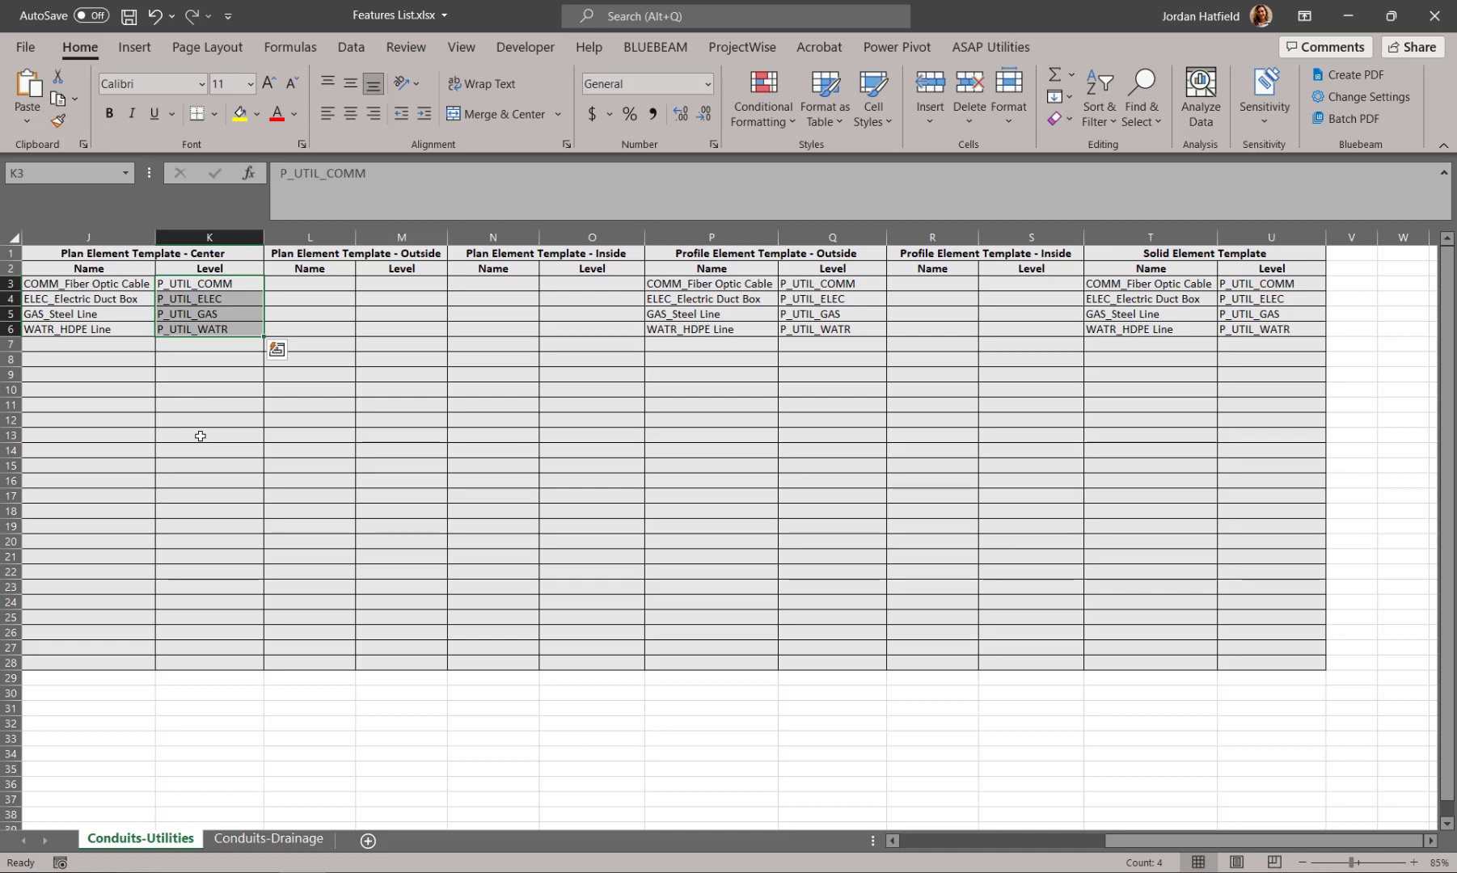
mouse_move(255, 872)
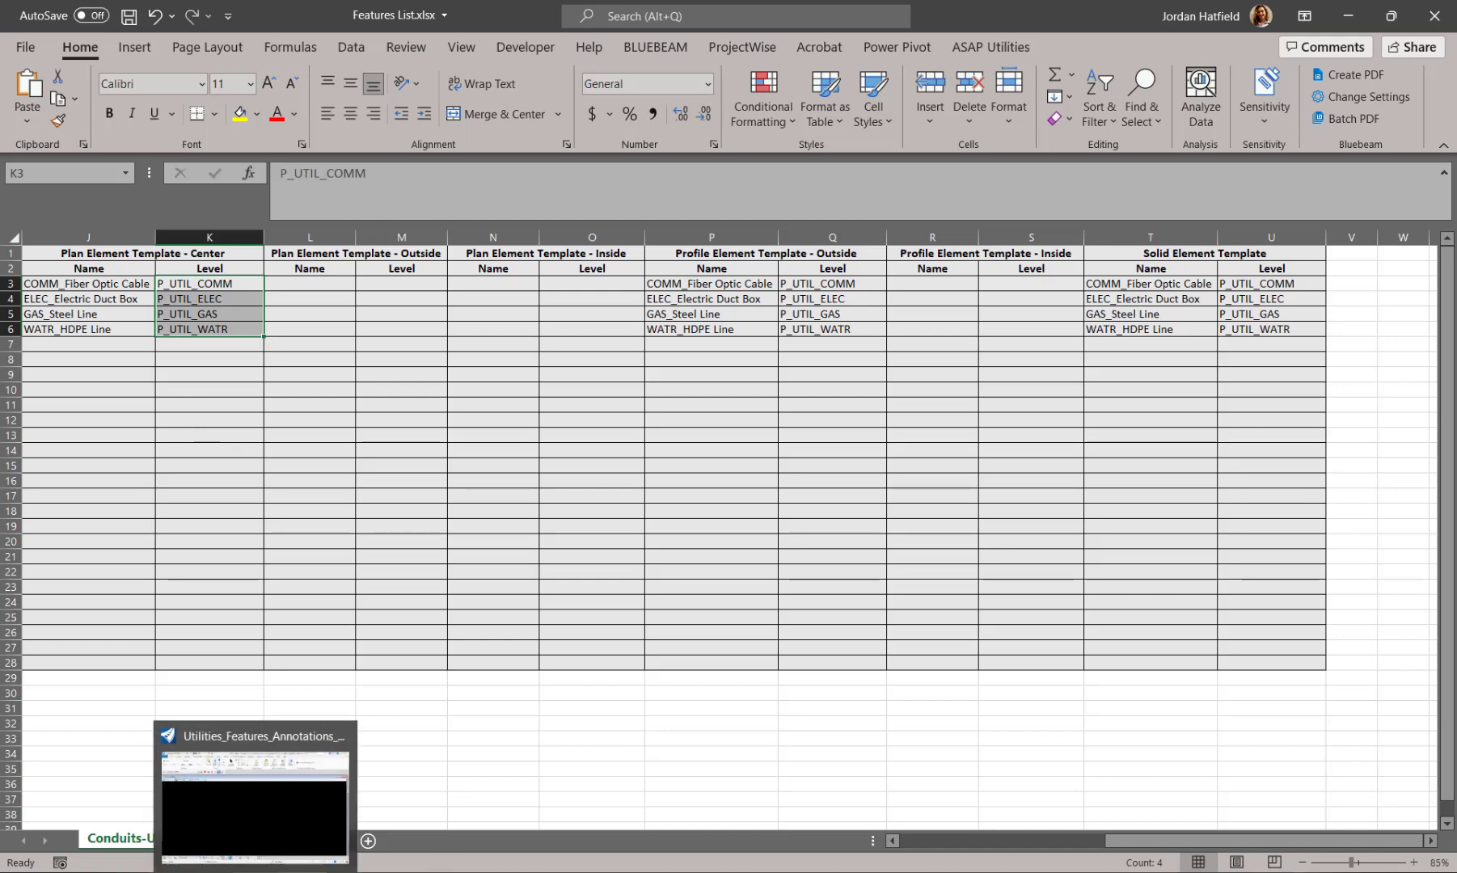
click(254, 804)
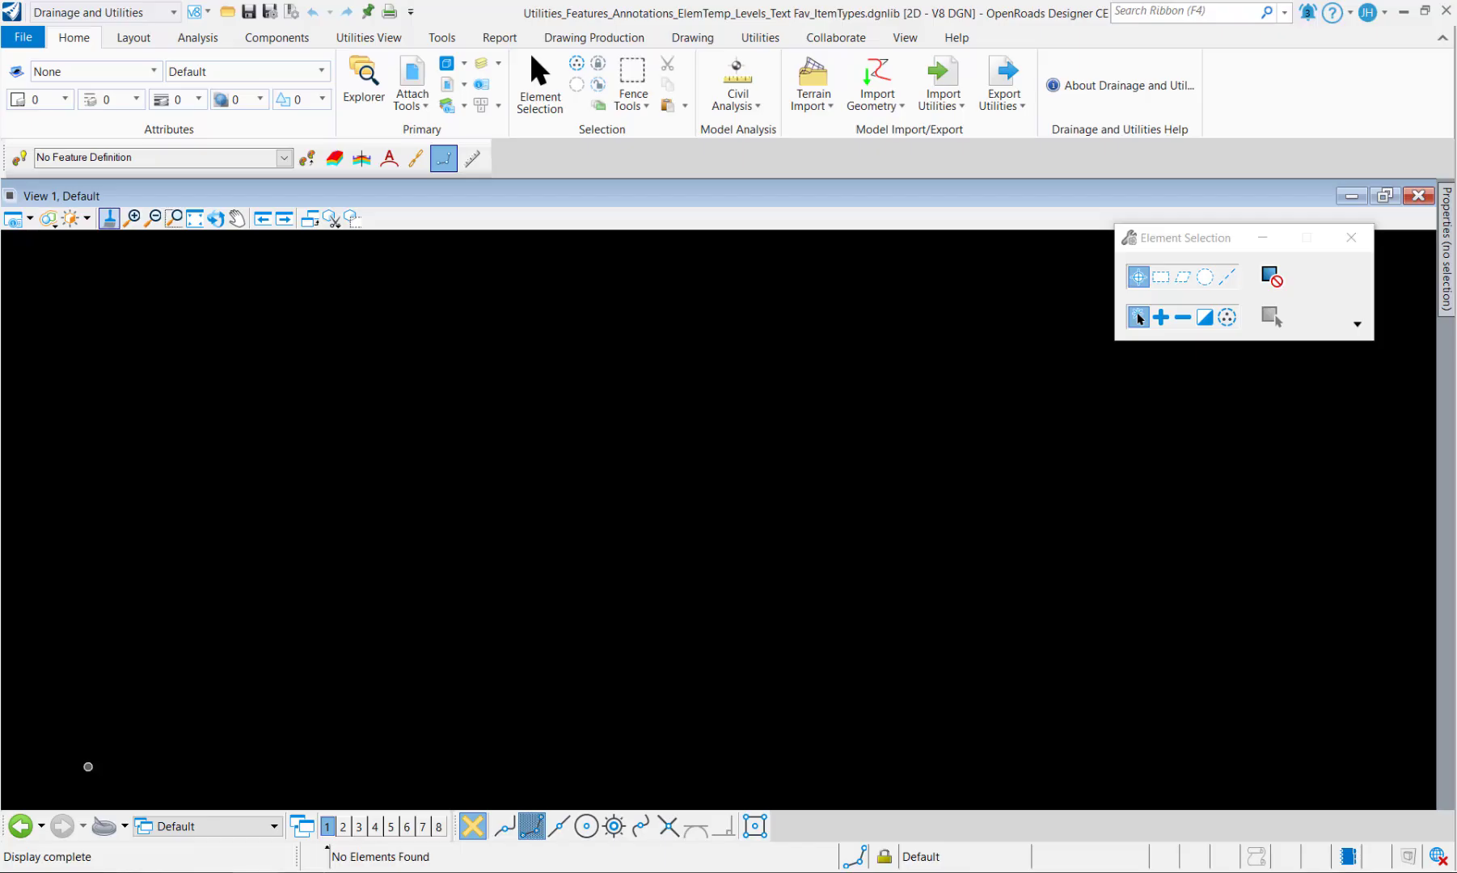
- Open the Level Manager for the Utilities dgnlib and create a level named P_UTIL_COMM
click(191, 78)
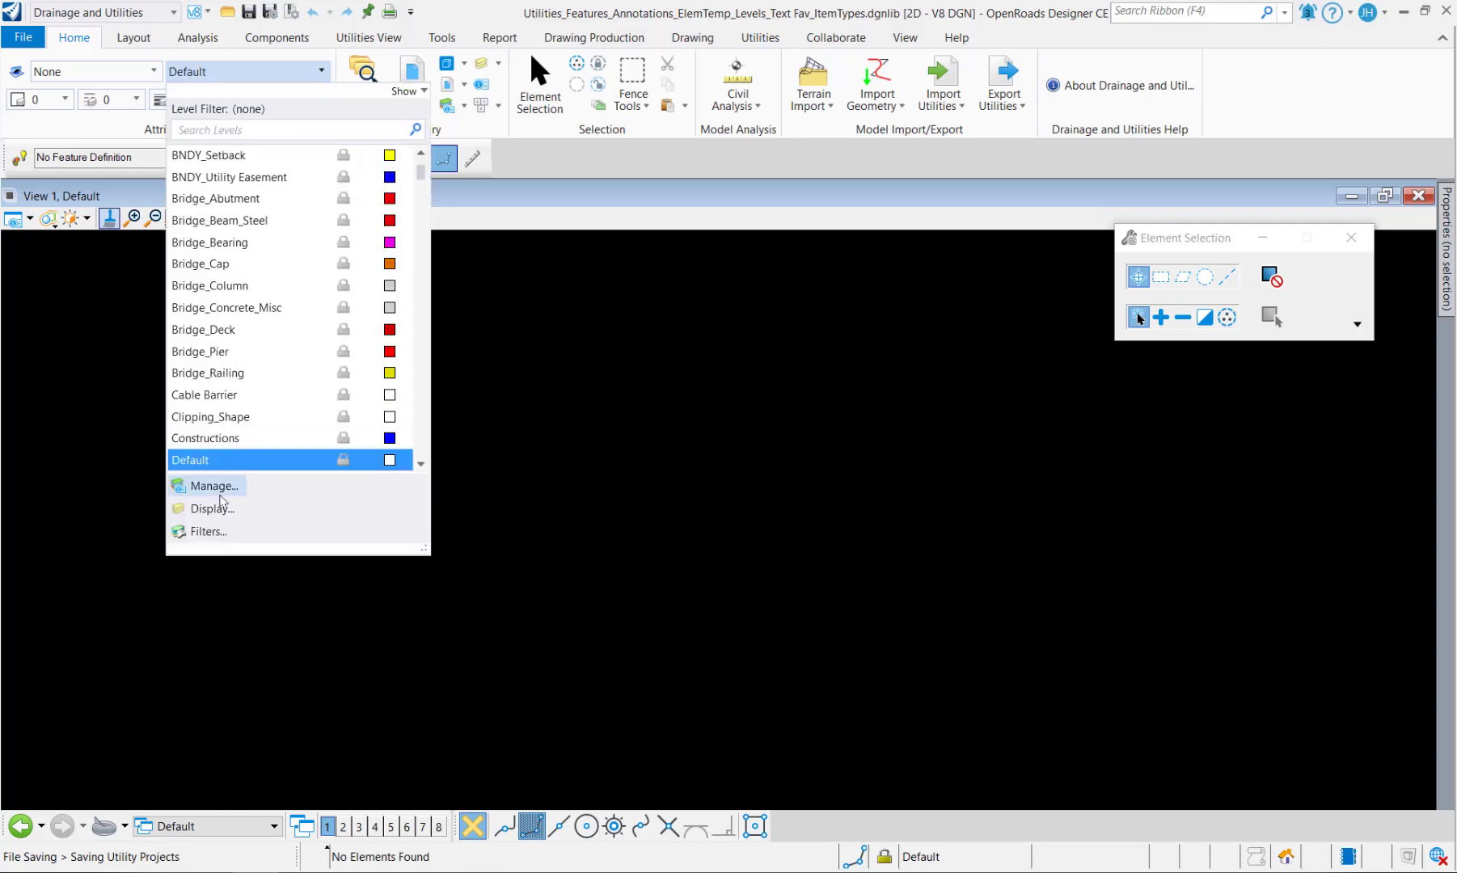
click(206, 483)
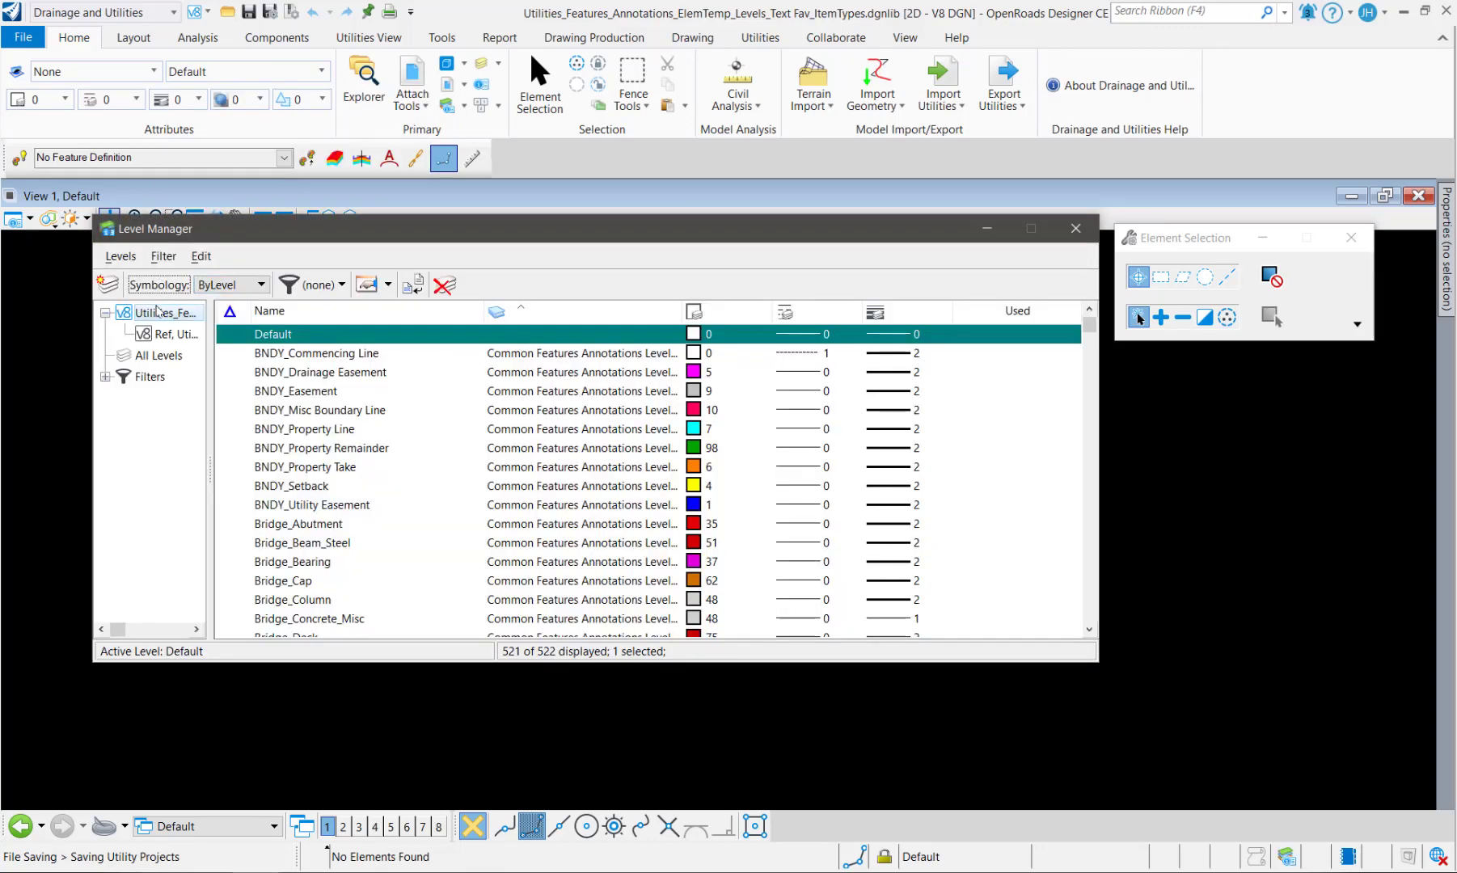
click(119, 283)
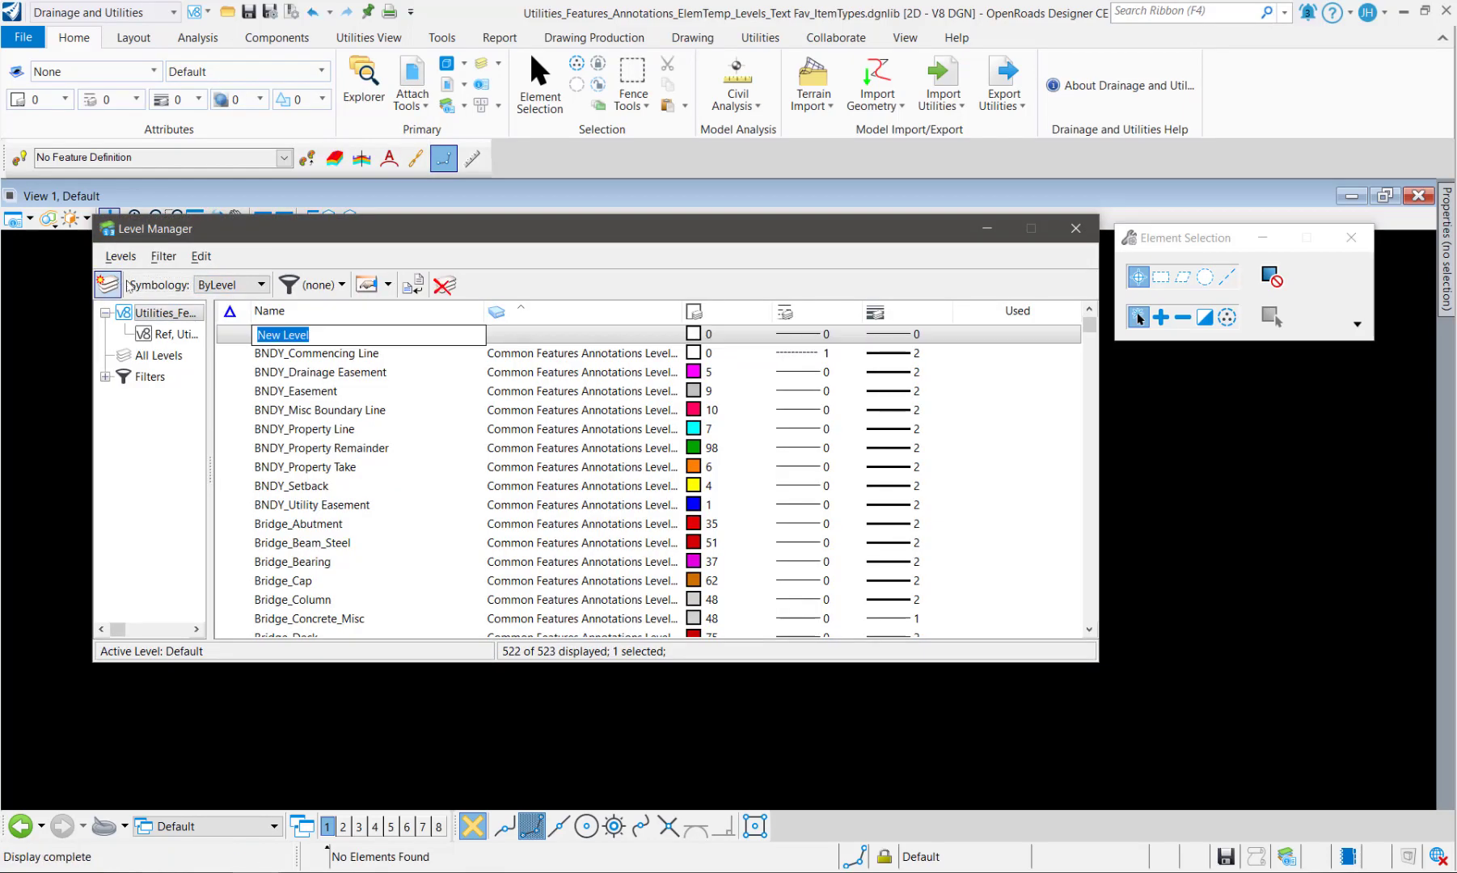
text(P_UTIL_COMM)
key(Return)
- Set the P_UTIL_COMM level to color 3 and line weight 4
click(705, 335)
click(796, 384)
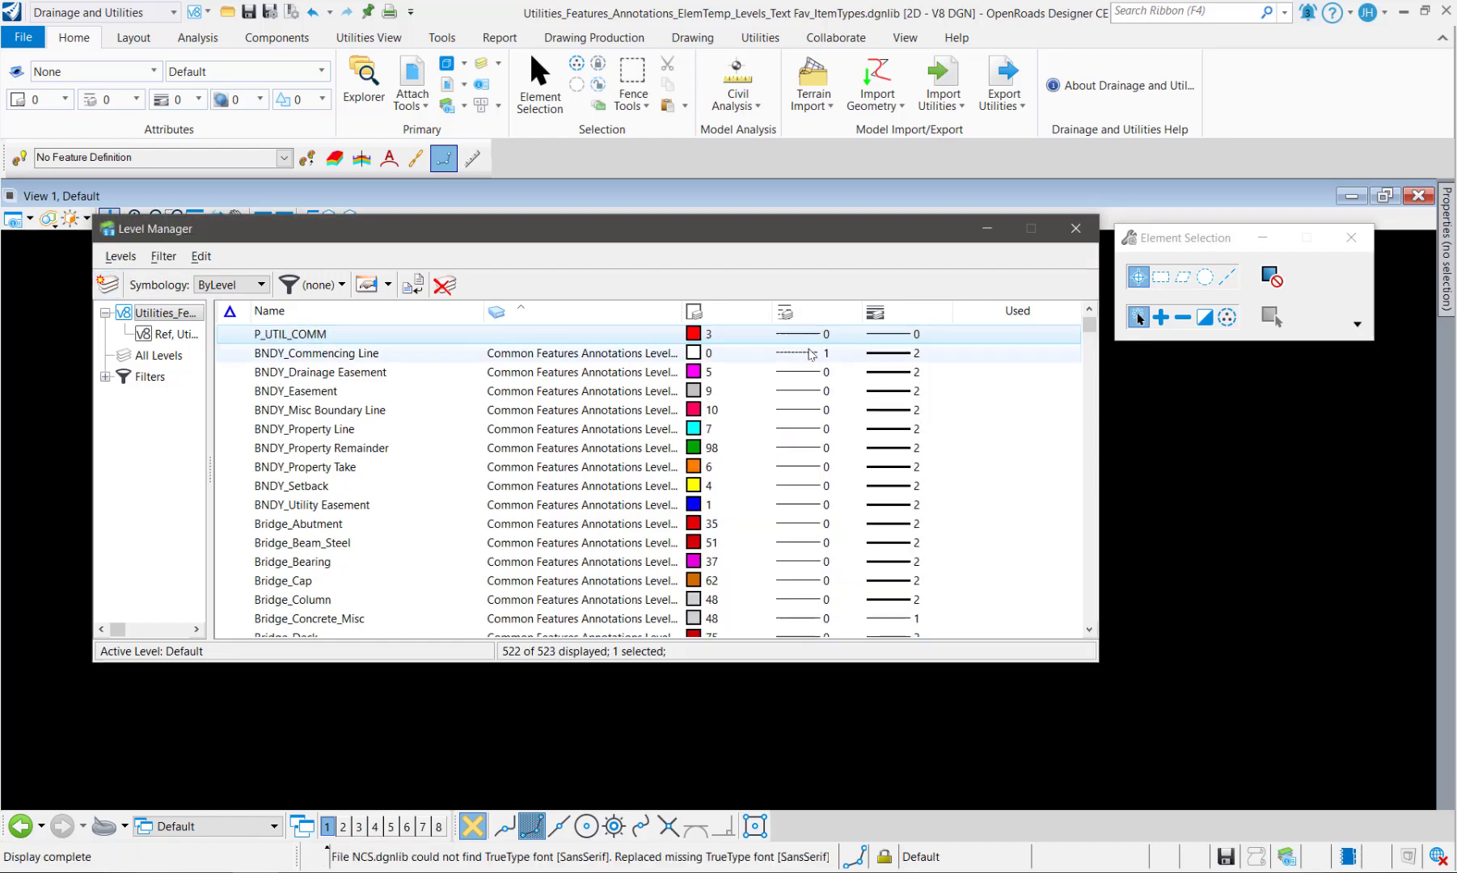
click(893, 334)
click(933, 466)
- Make three copies of the P_UTIL_COMM level
right_click(292, 328)
click(361, 566)
right_click(297, 338)
click(351, 585)
right_click(306, 335)
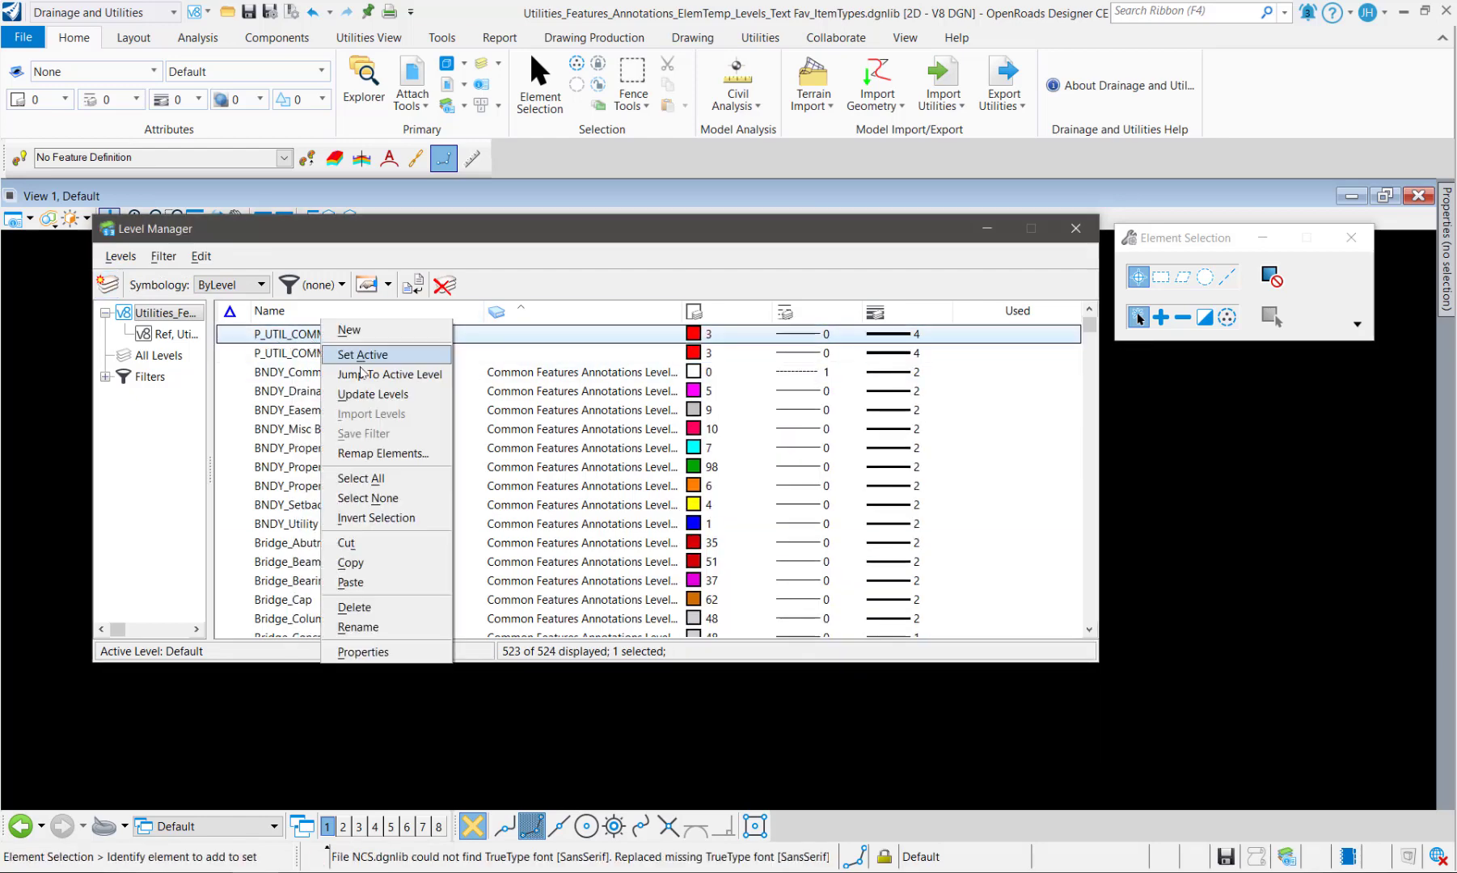
click(351, 583)
right_click(297, 337)
click(351, 585)
- Rename the three P_UTIL_COMM copies as P_UTIL_ELEC, P_UTIL_GAS and P_UTIL_WATR
right_click(342, 354)
click(383, 645)
drag(295, 355, 394, 361)
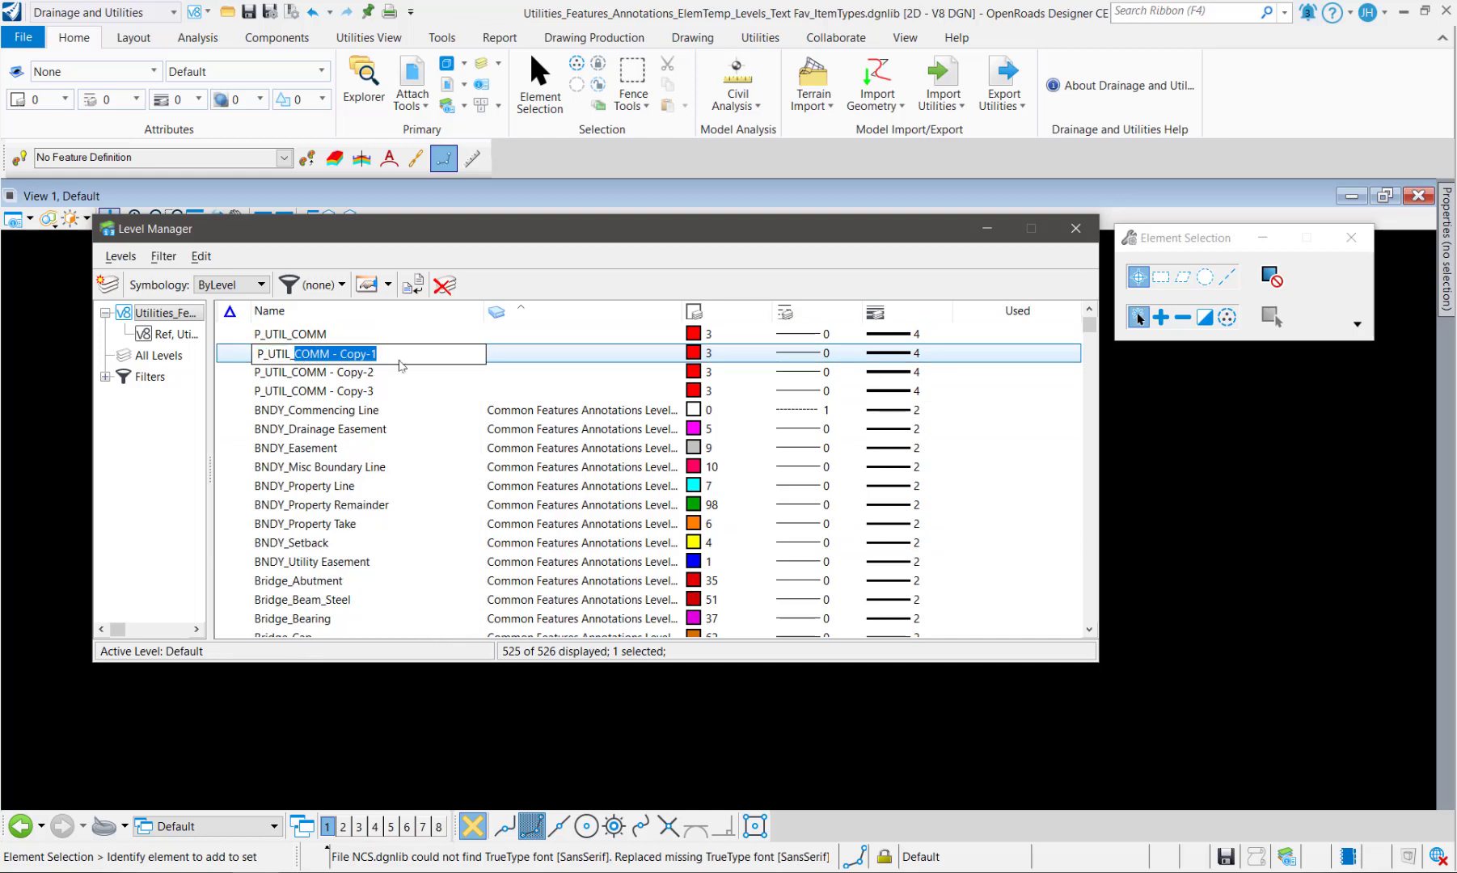
text(ELEC)
right_click(363, 374)
click(405, 668)
drag(296, 373, 382, 378)
text(GAS)
right_click(343, 389)
click(393, 681)
drag(296, 392, 380, 394)
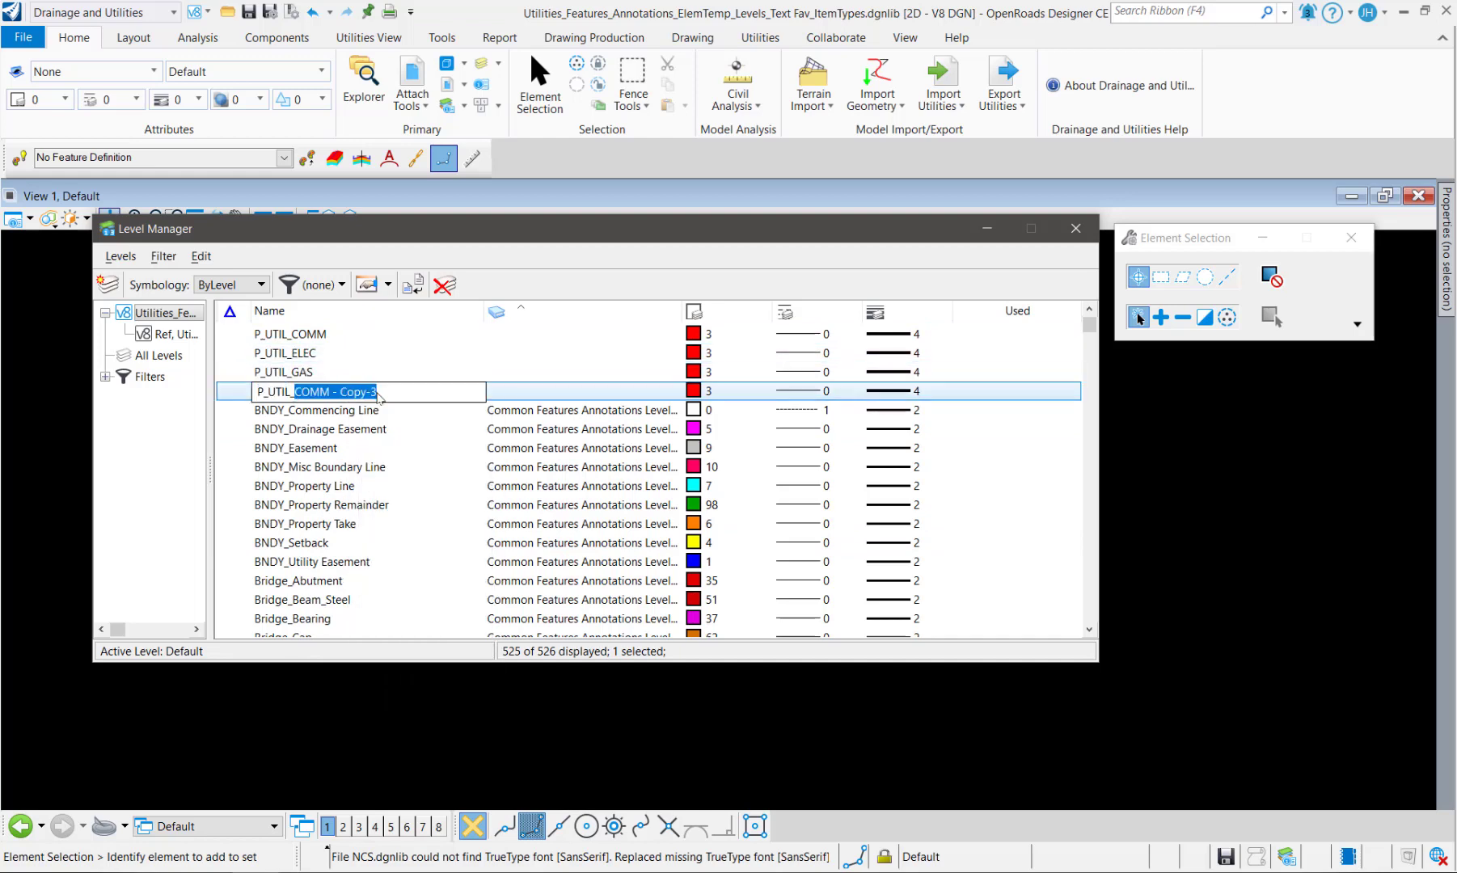
text(WATR)
- Set P_UTIL_WATR to color 1, P_UTIL_GAS to color 4 and P_UTIL_ELEC to color 6, and close the Level Manager
click(705, 392)
click(729, 498)
click(693, 372)
click(773, 479)
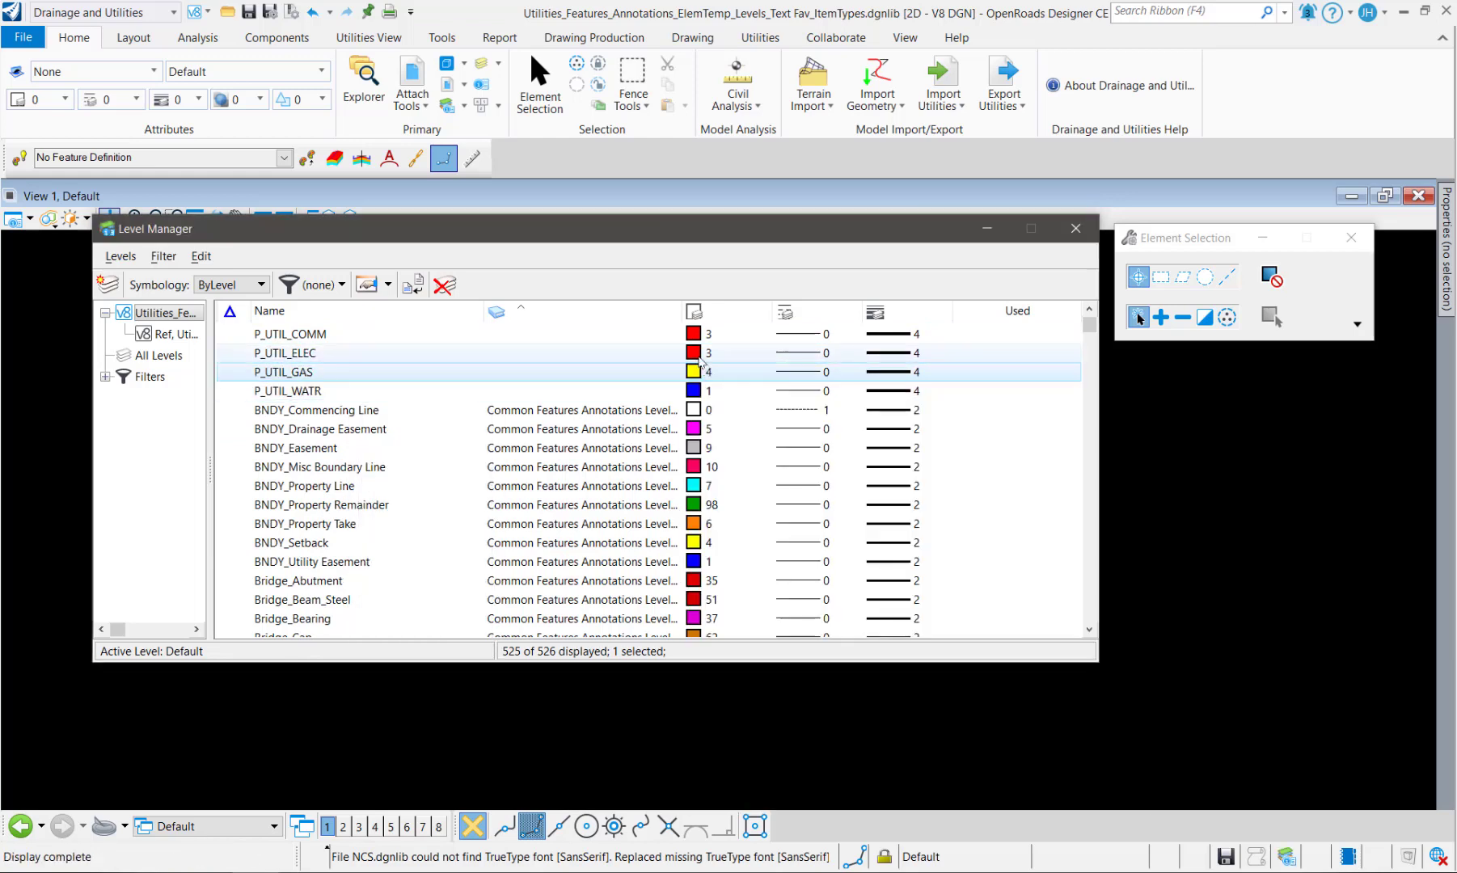
click(693, 353)
click(802, 460)
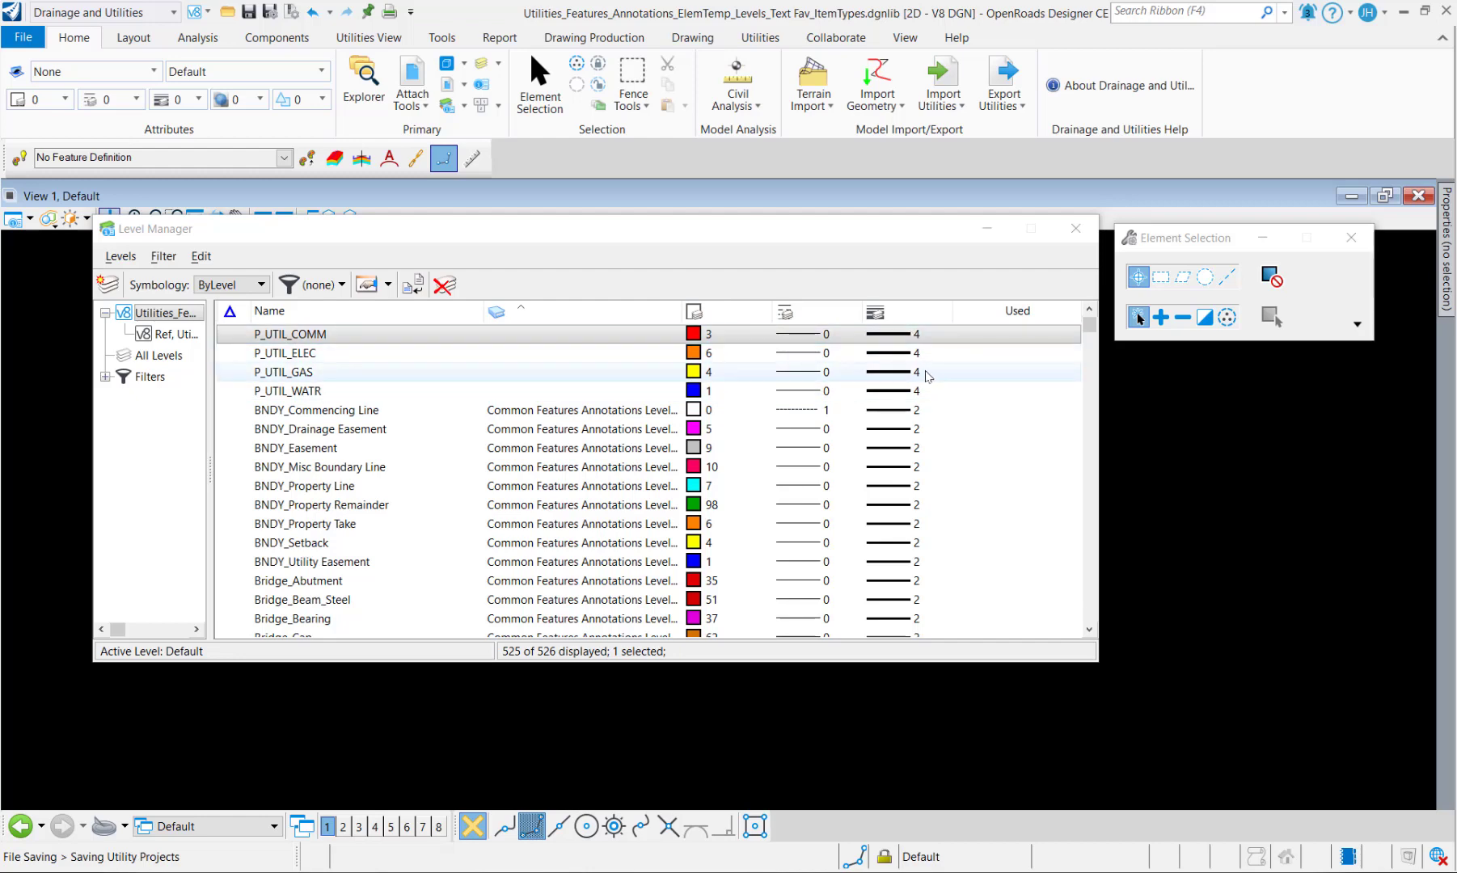
click(1074, 231)
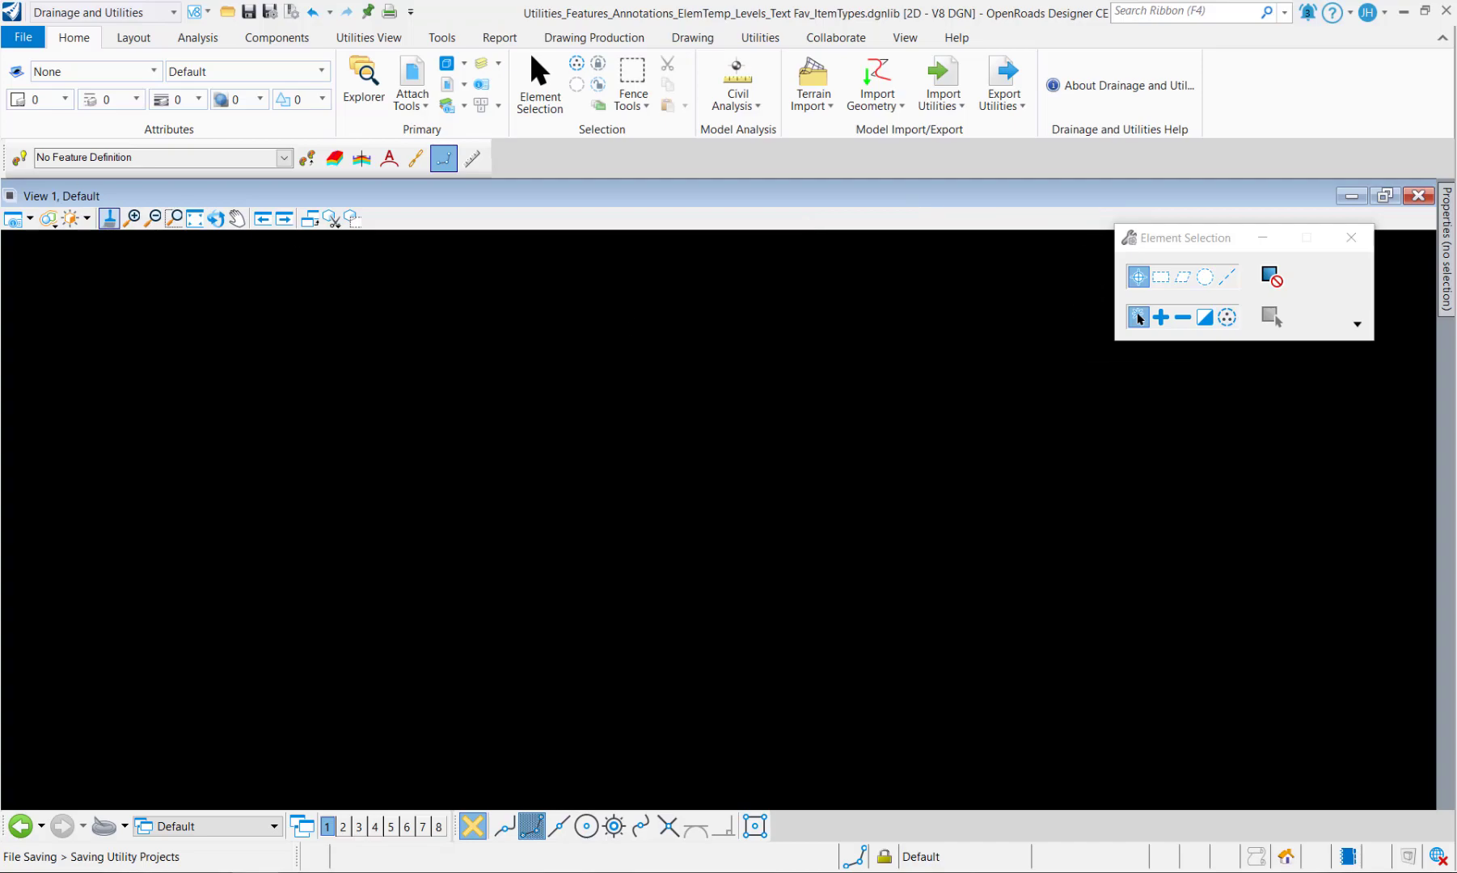